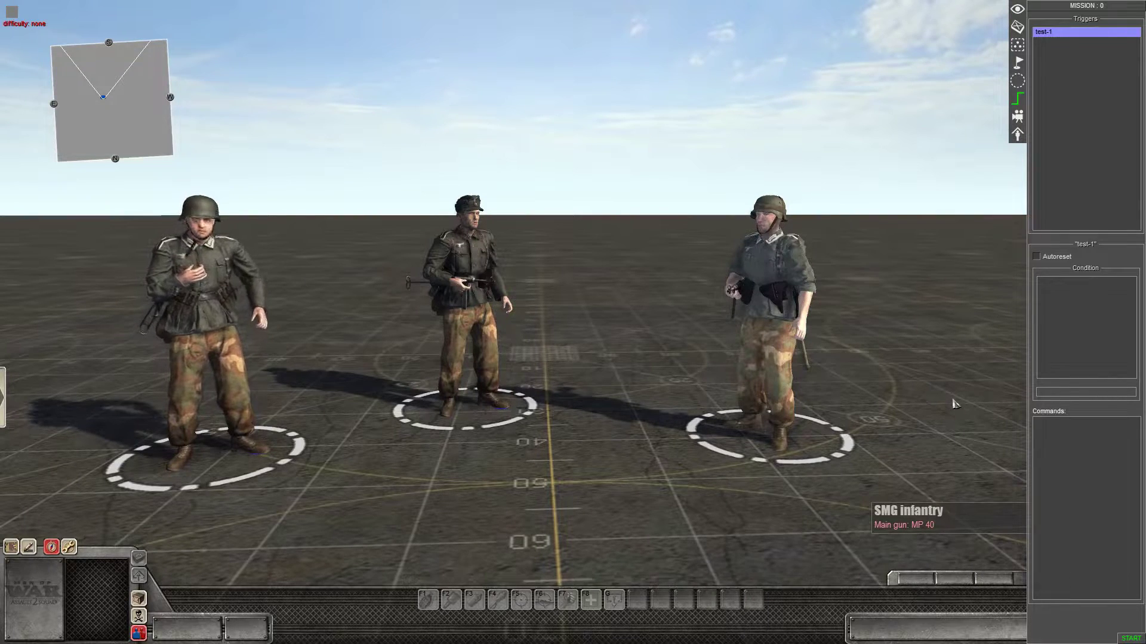
Step: Select the three soldiers and assign them the tag "ger"
key("Right")
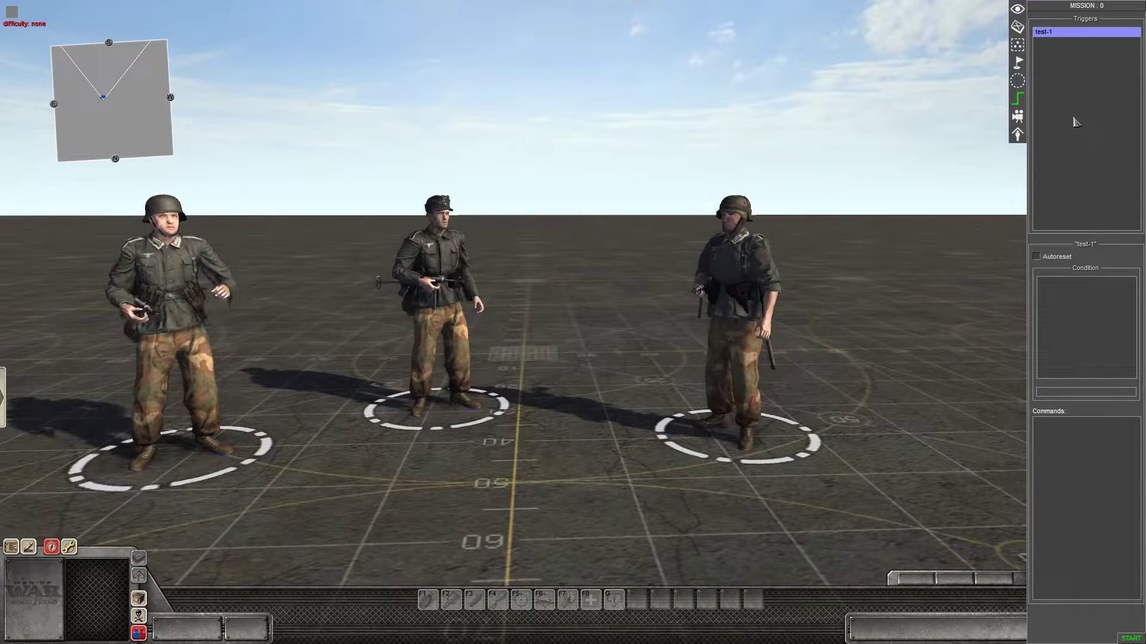
scroll(412, 56, "up", 2)
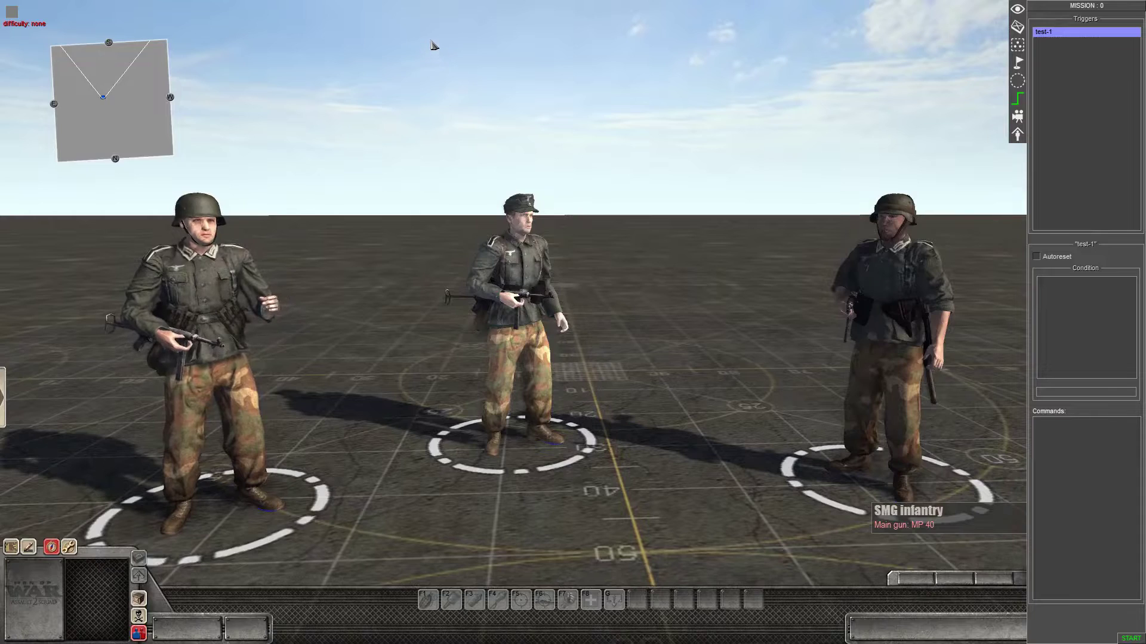
scroll(744, 535, "down", 2)
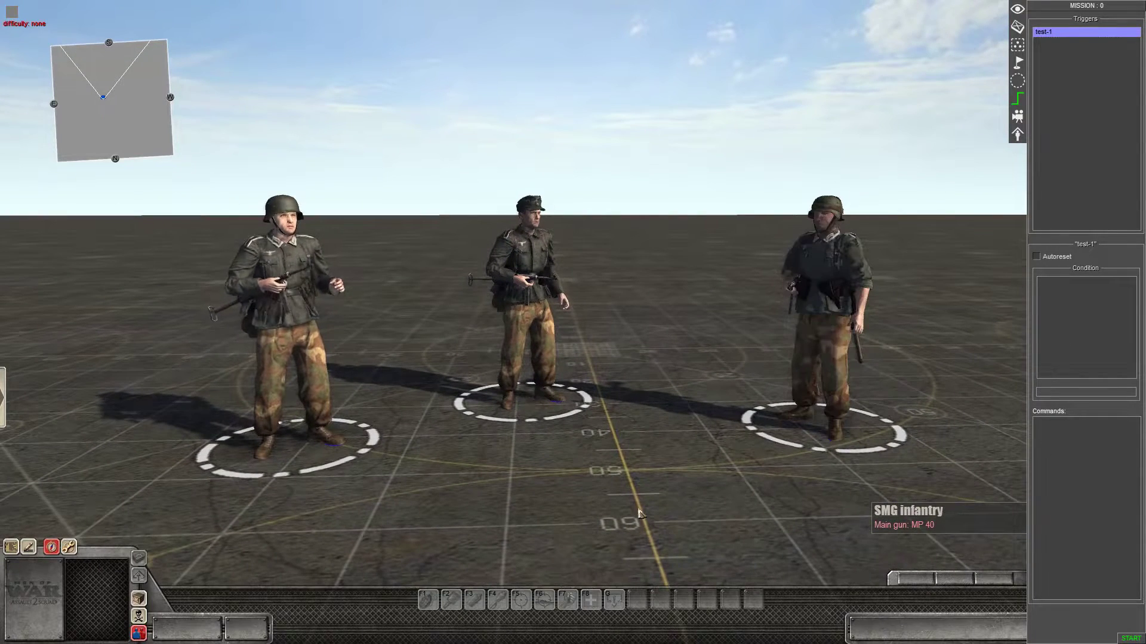
key("F2")
left_click_drag(262, 334, 838, 438)
key("g")
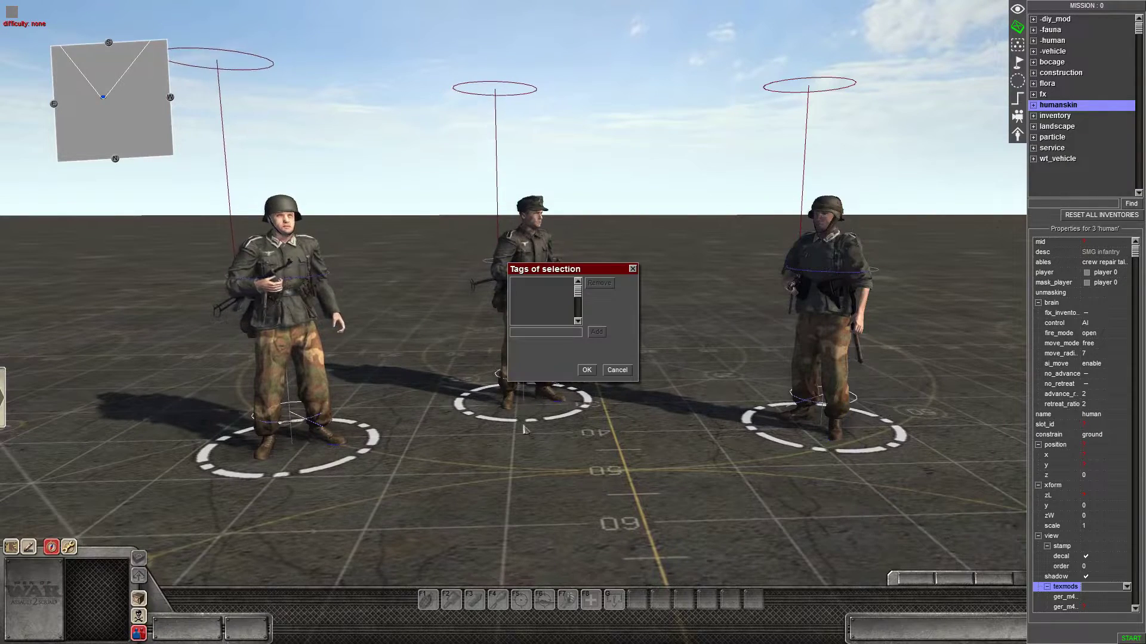
type("ger_")
key("Return")
key("Return")
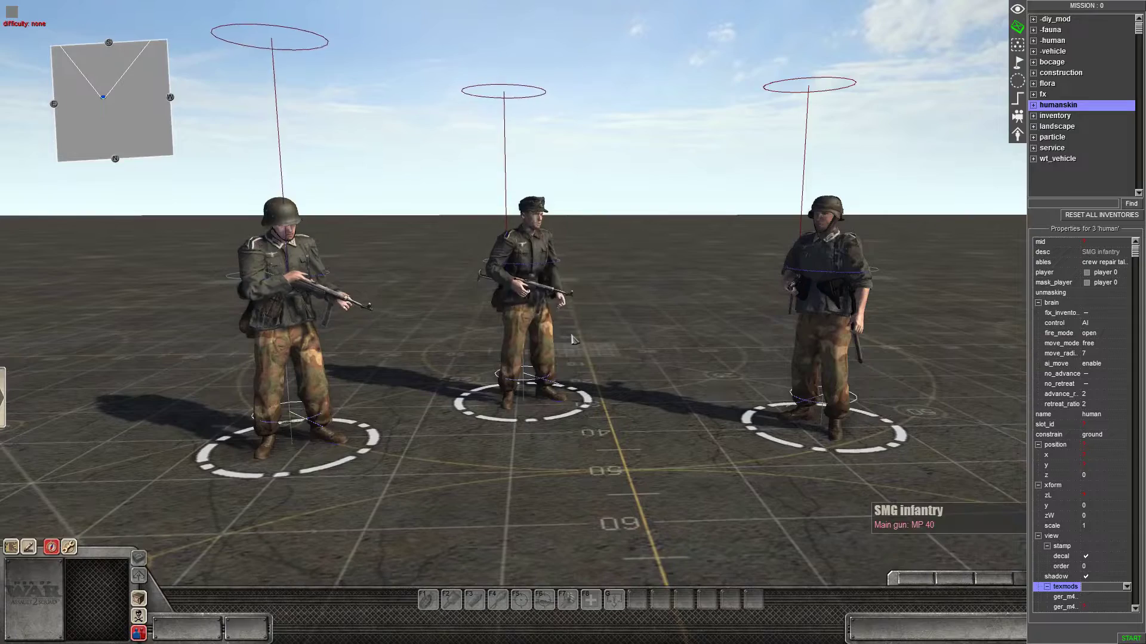
Step: Add a waypoint on the open ground behind the three soldiers
left_click(708, 500)
left_click(1018, 62)
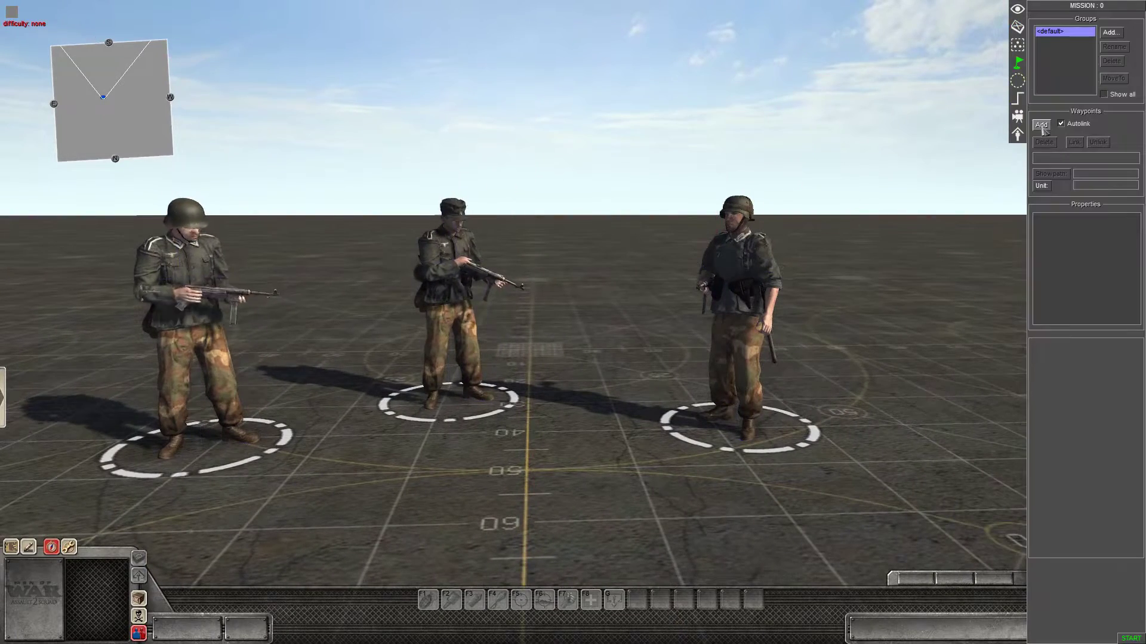
scroll(517, 261, "down", 5)
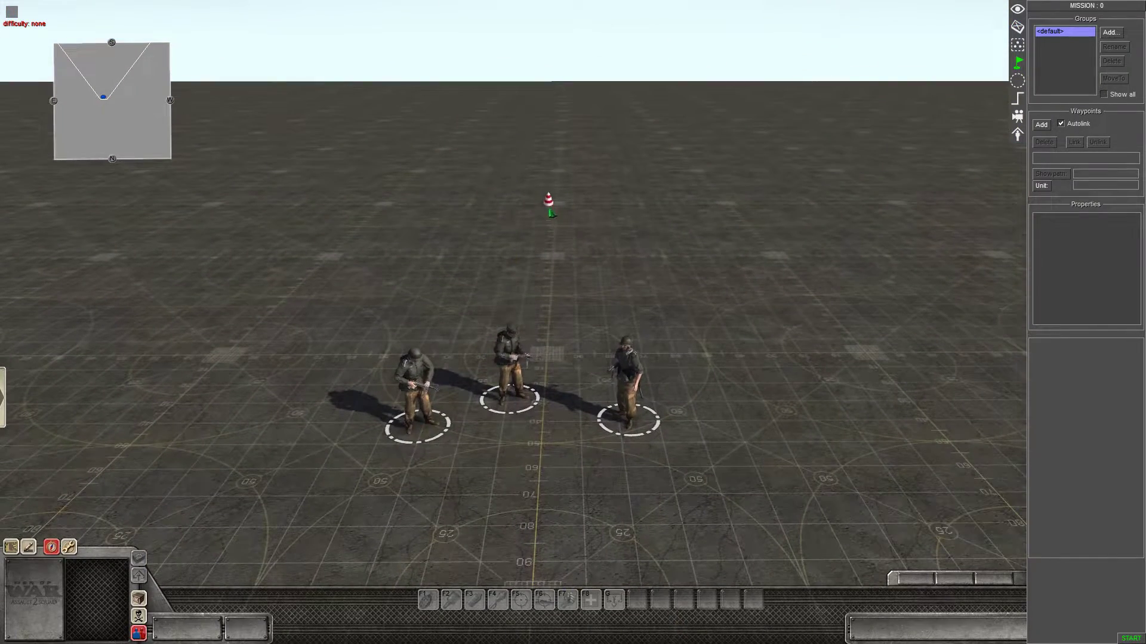
middle_click_drag(550, 200, 556, 209)
left_click(544, 194)
scroll(560, 456, "up", 5)
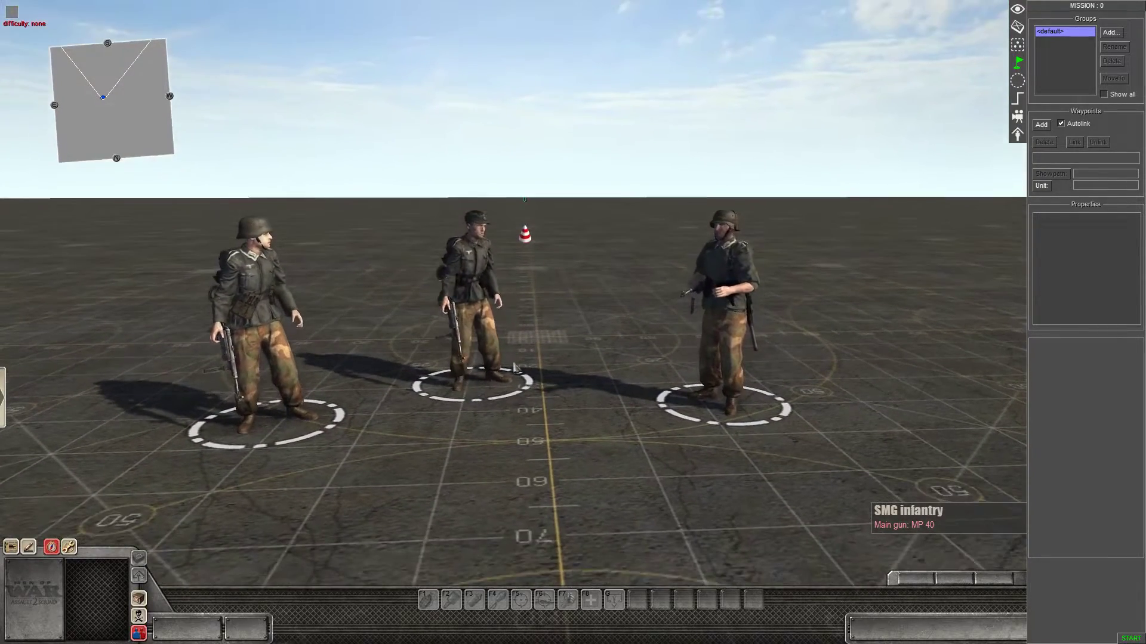
Step: Add an actor_to_waypoint command to the test-1 trigger
left_click(1018, 99)
scroll(417, 118, "up", 4)
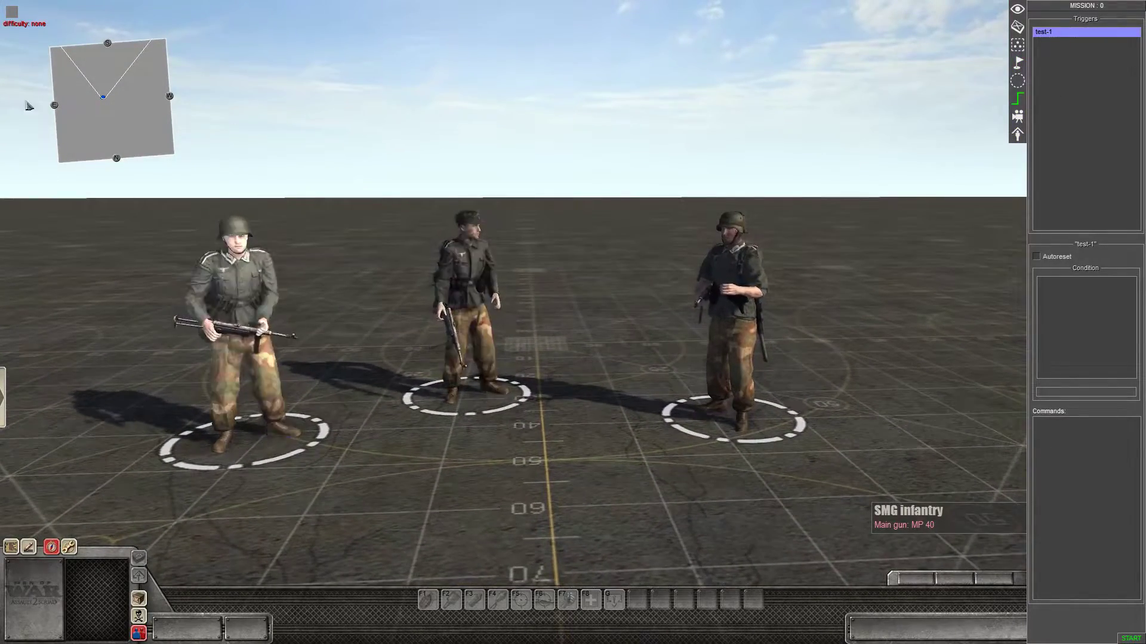
middle_click_drag(603, 332, 604, 329)
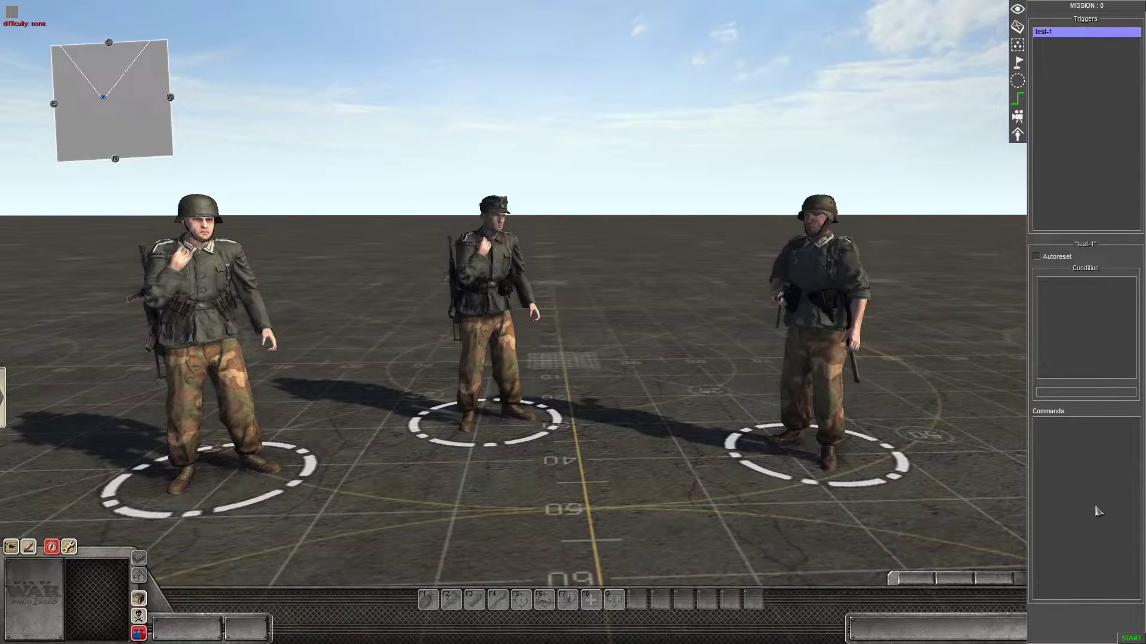
left_click(1068, 446)
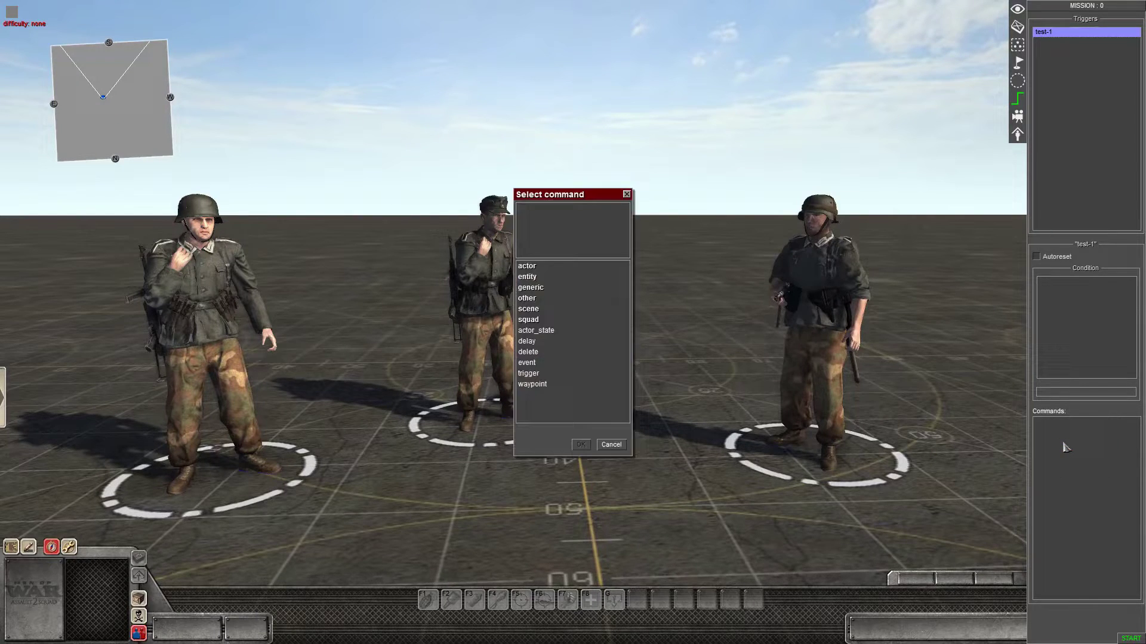
left_click(536, 269)
scroll(570, 322, "down", 3)
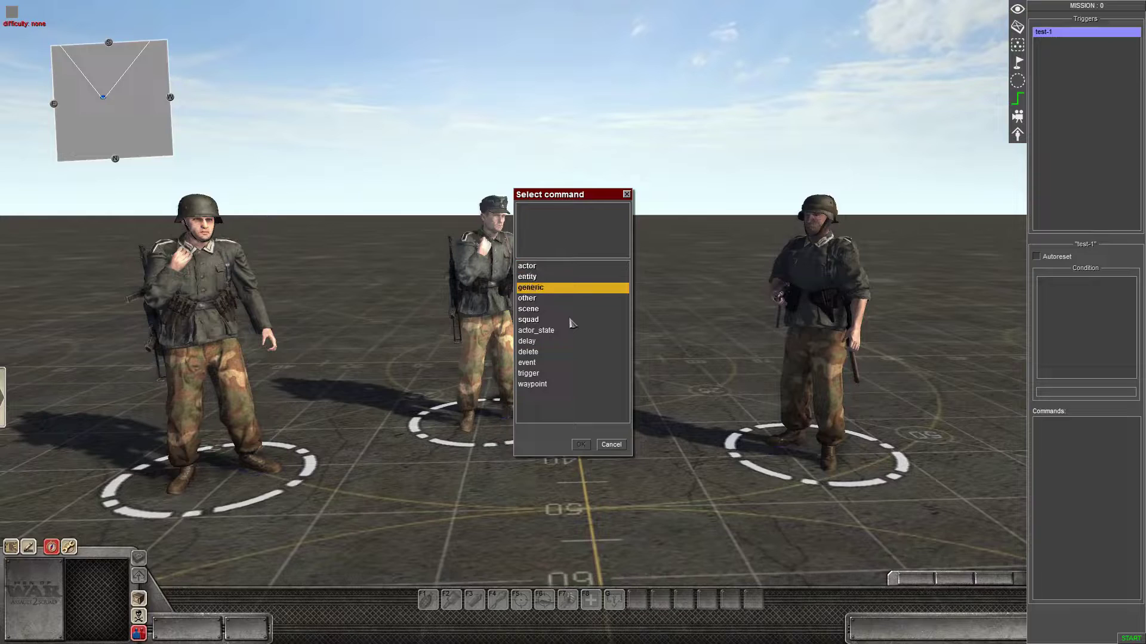
double_click(543, 301)
left_click(557, 298)
double_click(558, 288)
Step: Set the actor_to_waypoint command's selector to the tag "ger"
left_click(600, 236)
left_click(599, 236)
left_click(630, 276)
left_click(709, 274)
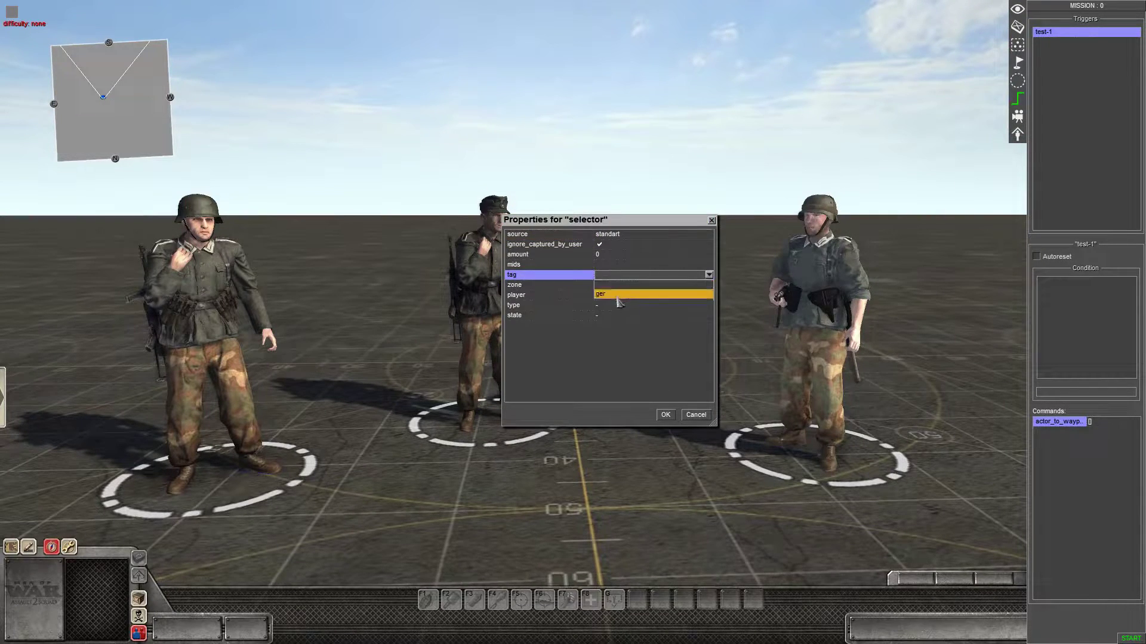
left_click(619, 294)
key("Return")
Step: Set the command's target waypoint to 0 and accept its properties
left_click(612, 255)
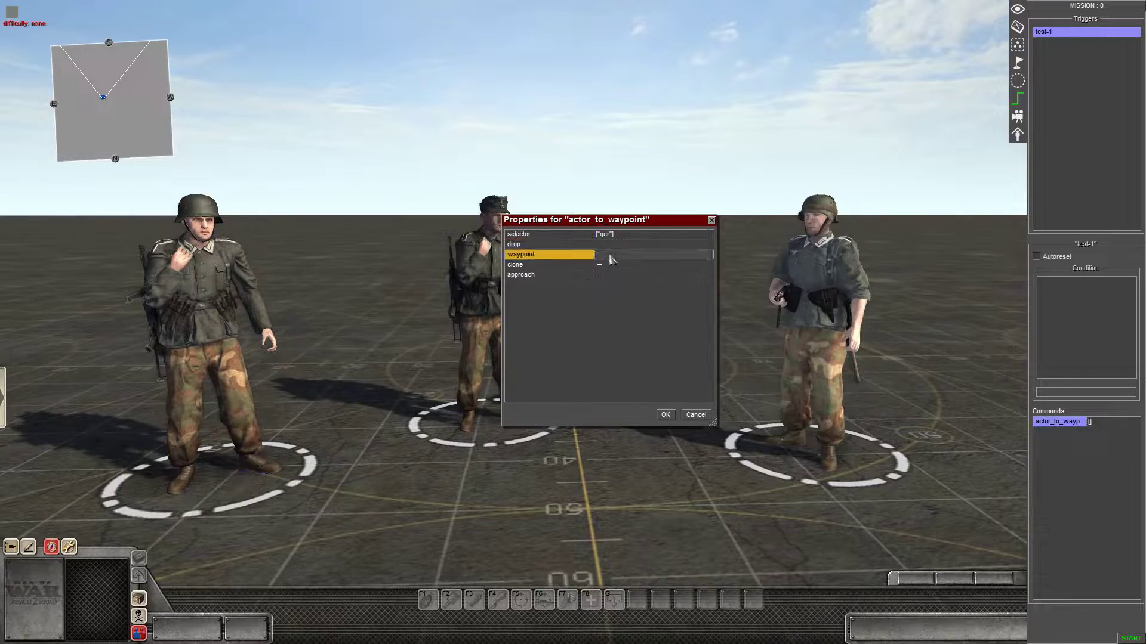
type("0")
key("Return")
key("Return")
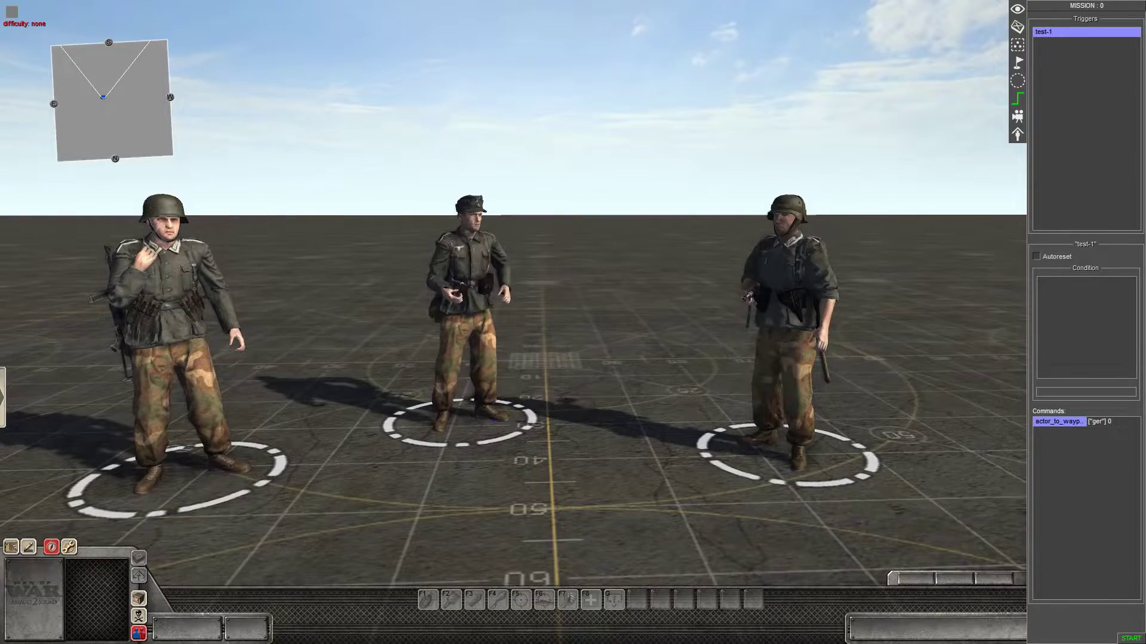
scroll(555, 268, "up", 2)
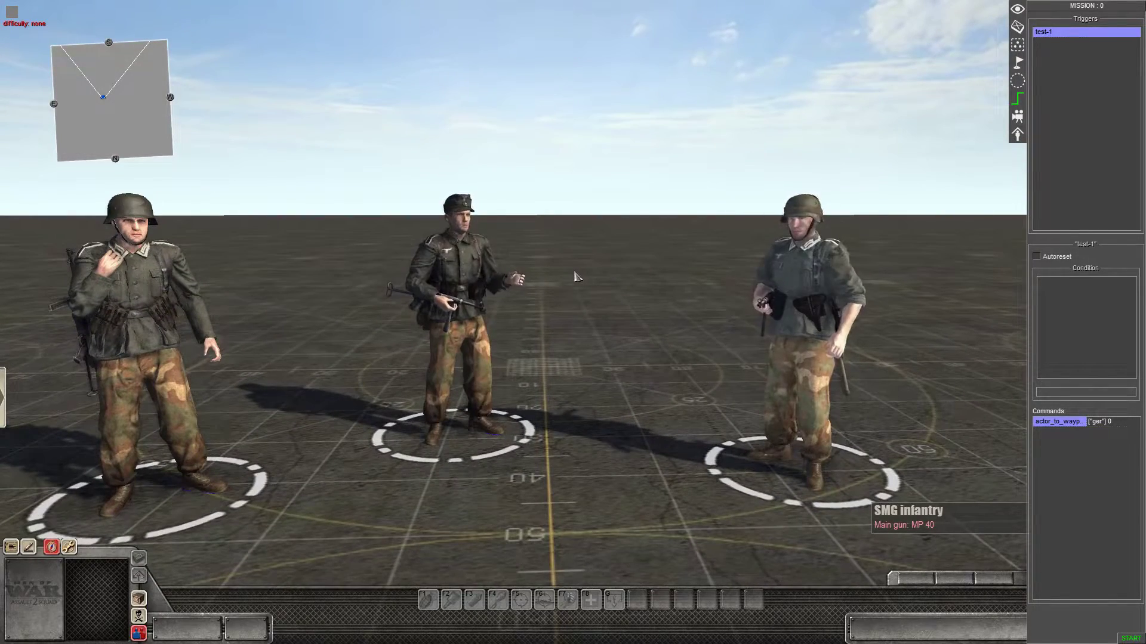
middle_click_drag(560, 278, 626, 251)
scroll(675, 186, "up", 1)
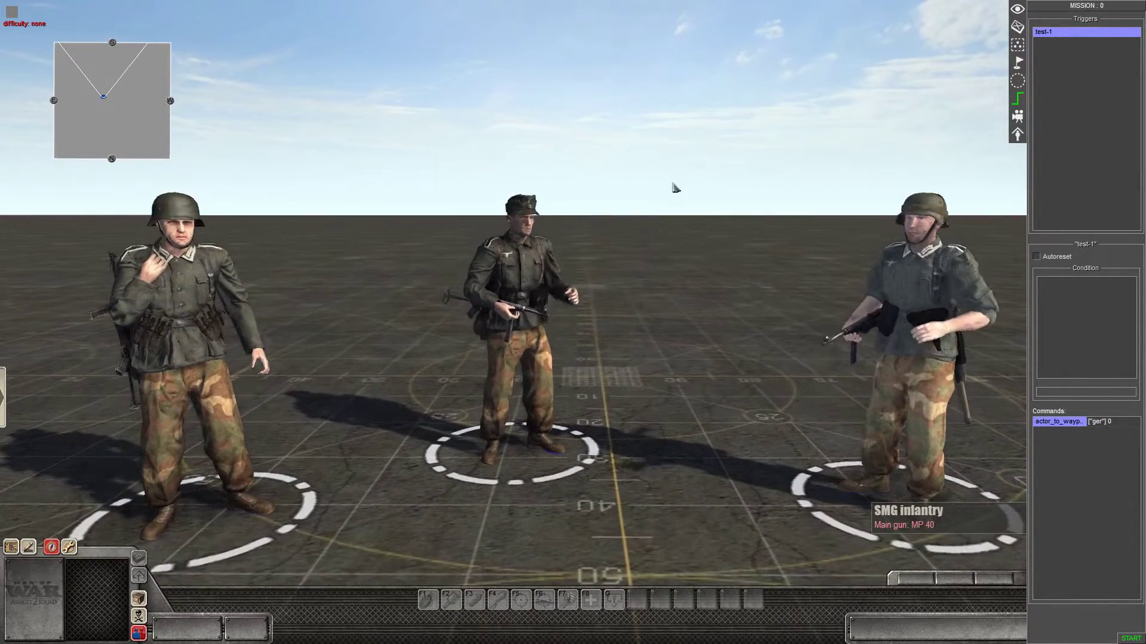
middle_click_drag(675, 186, 676, 184)
key("Right")
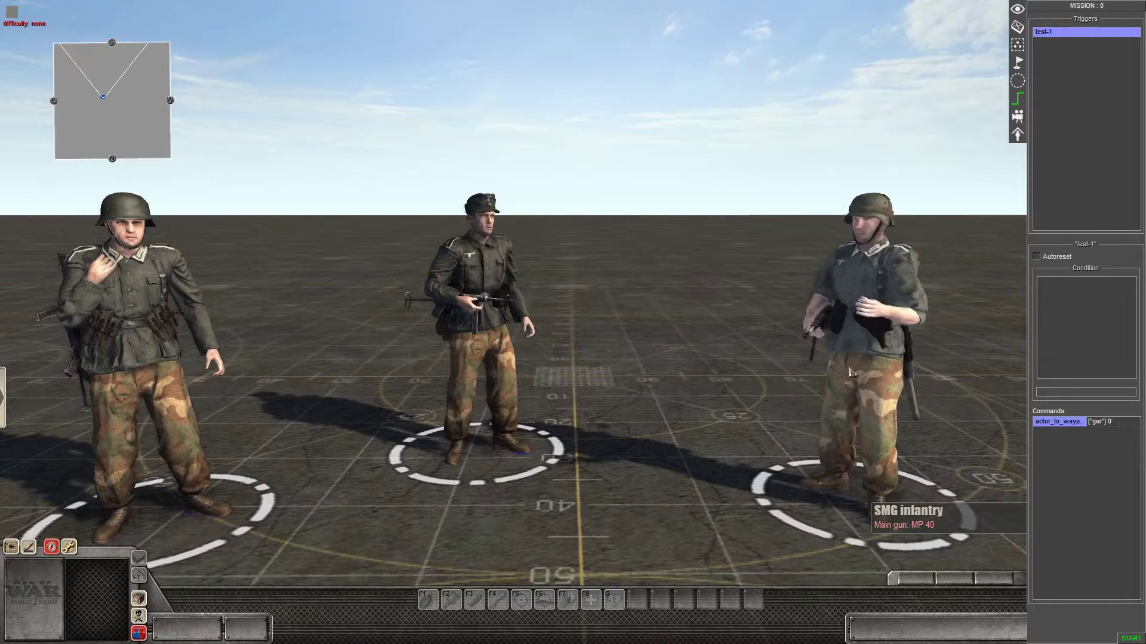
Step: Add an event condition to the test-1 trigger
right_click(1053, 292)
left_click(1072, 383)
double_click(1067, 284)
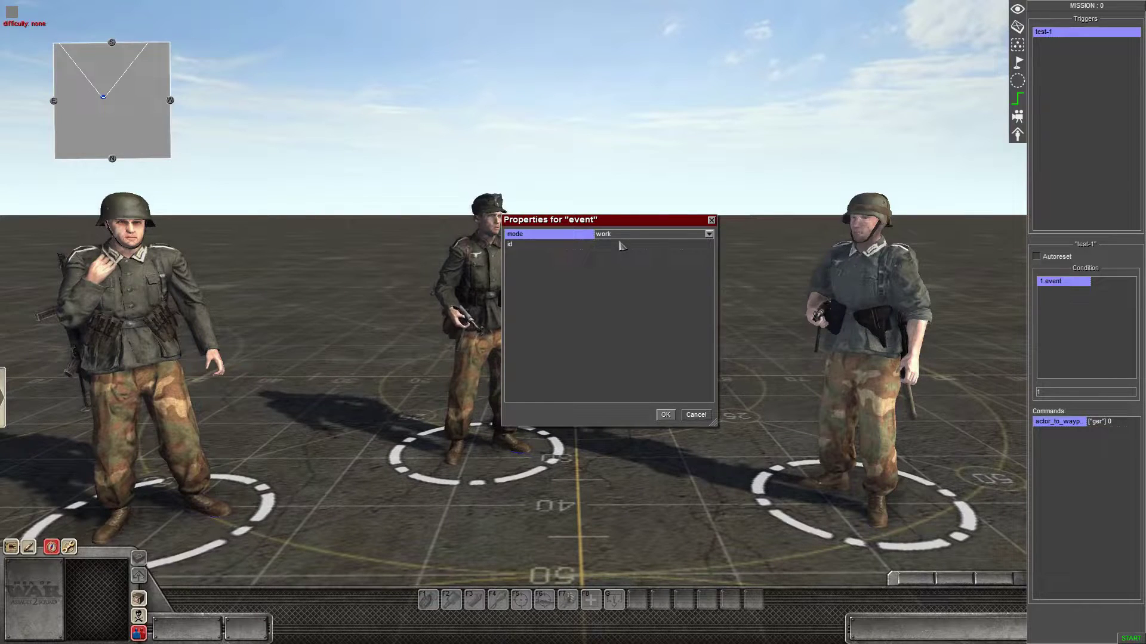
Step: Create a helper event named "ger-move" and assign it as the id of test-1's event condition
double_click(621, 246)
left_click(650, 229)
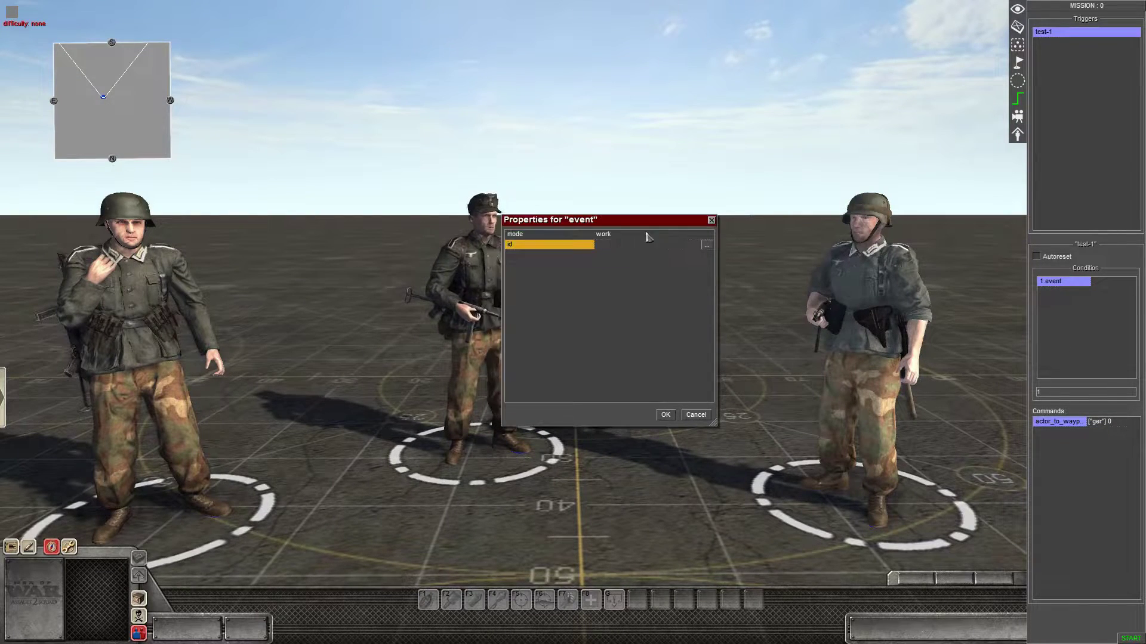
double_click(616, 250)
double_click(575, 282)
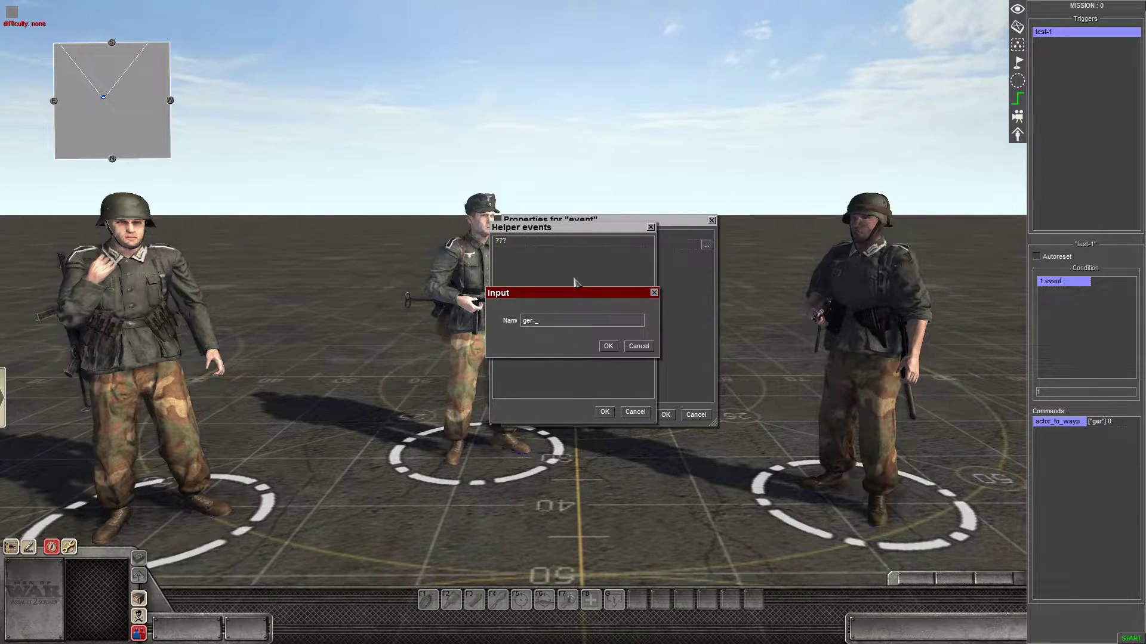
key("Return")
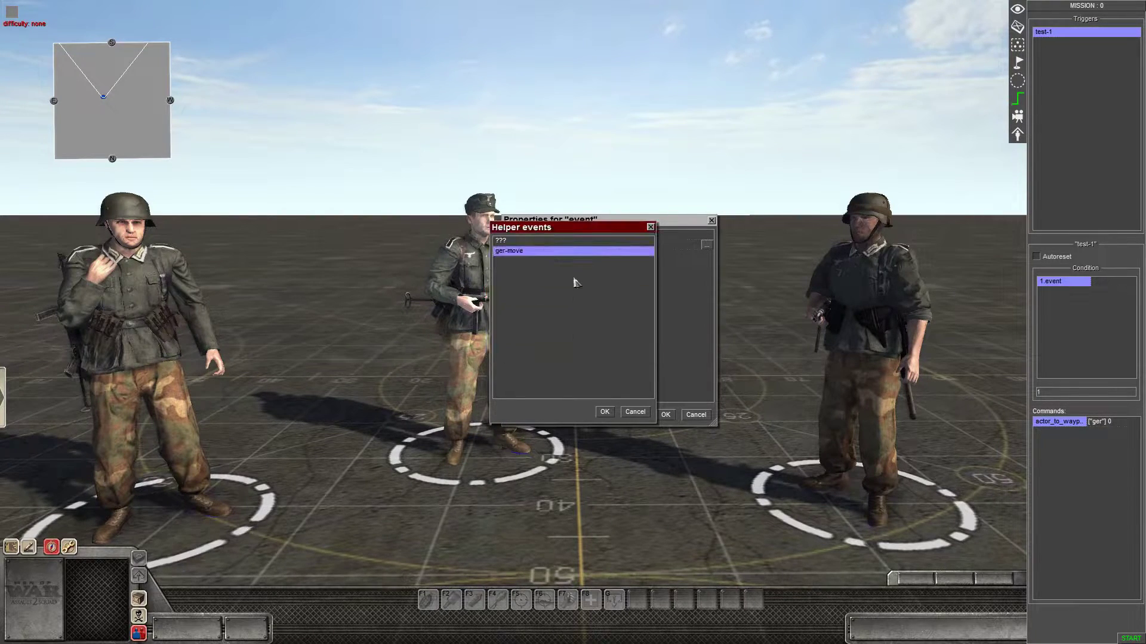
key("Return")
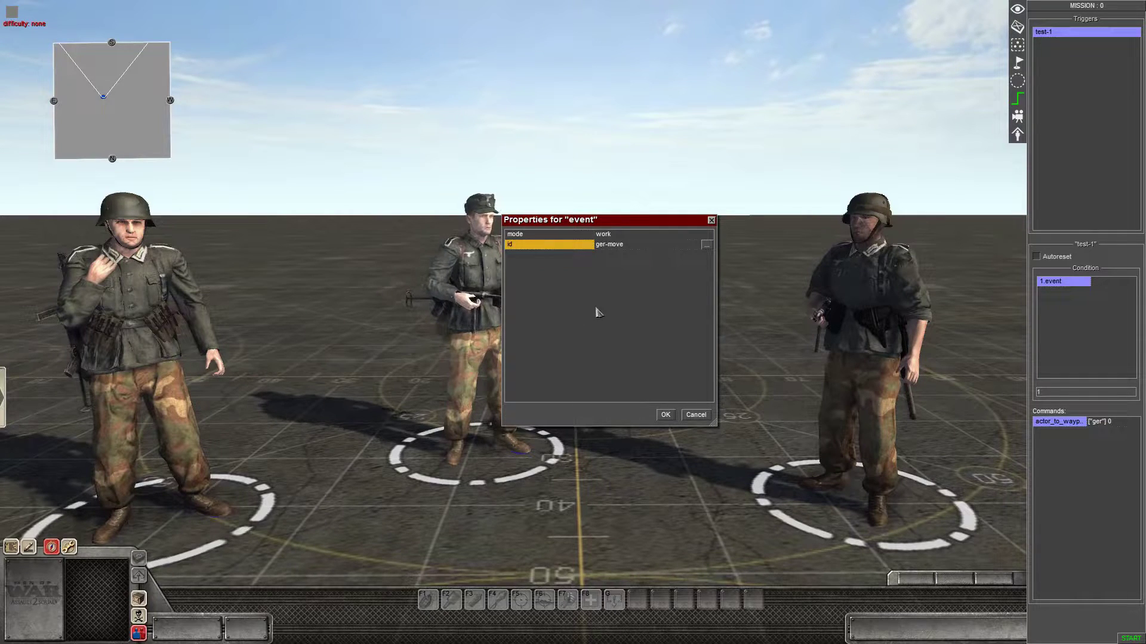
key("Return")
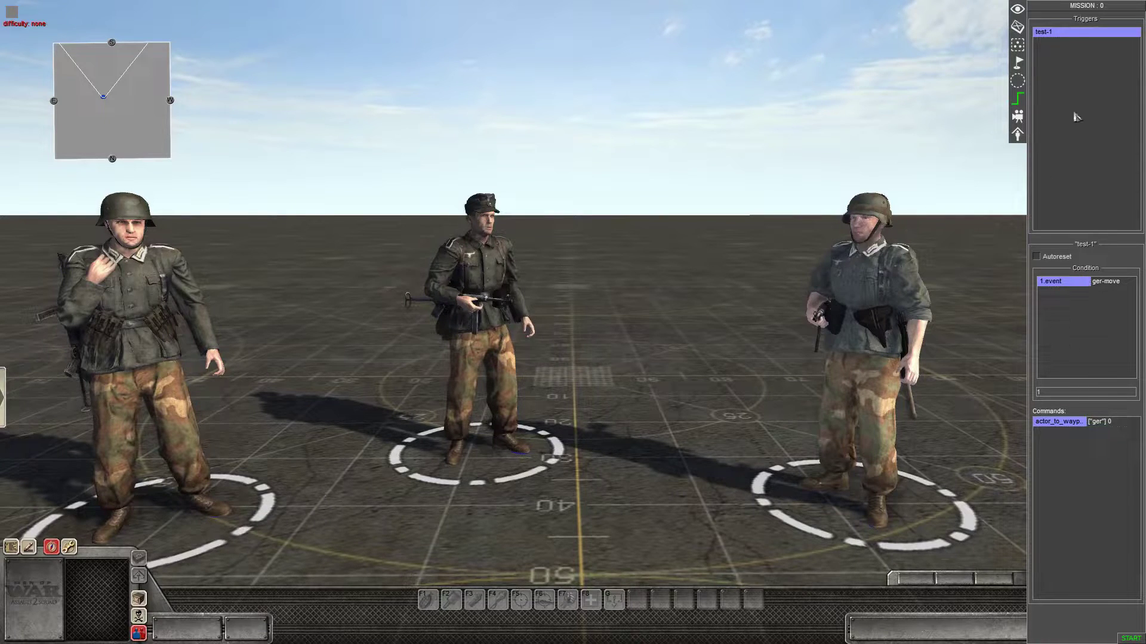
Step: Create a second trigger named "test-2"
right_click(1054, 76)
left_click(1064, 80)
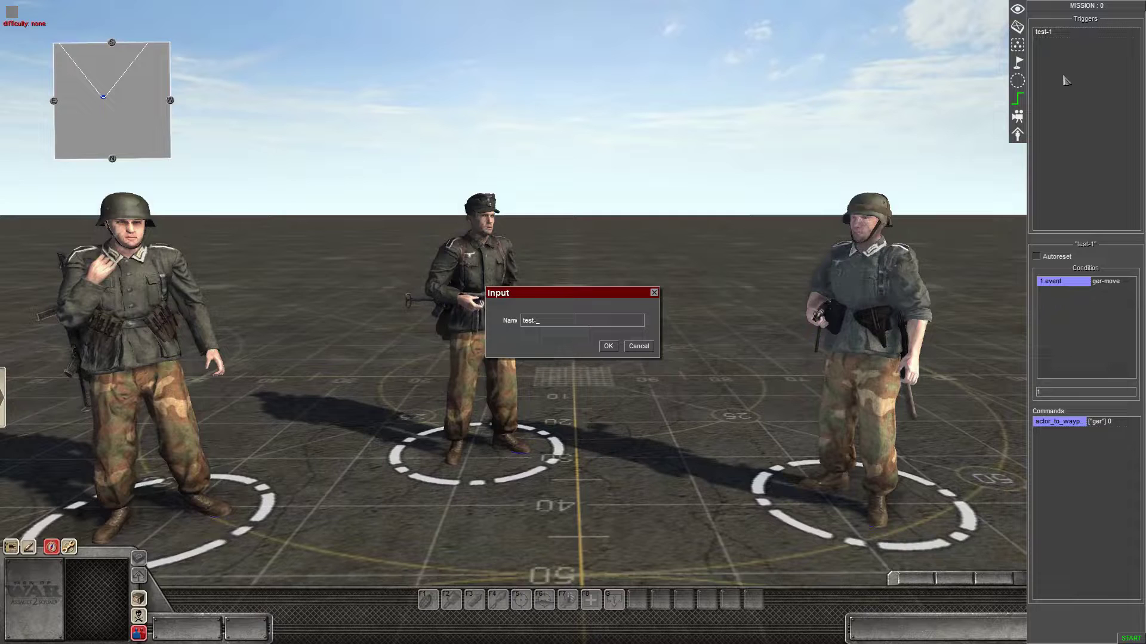
key("Return")
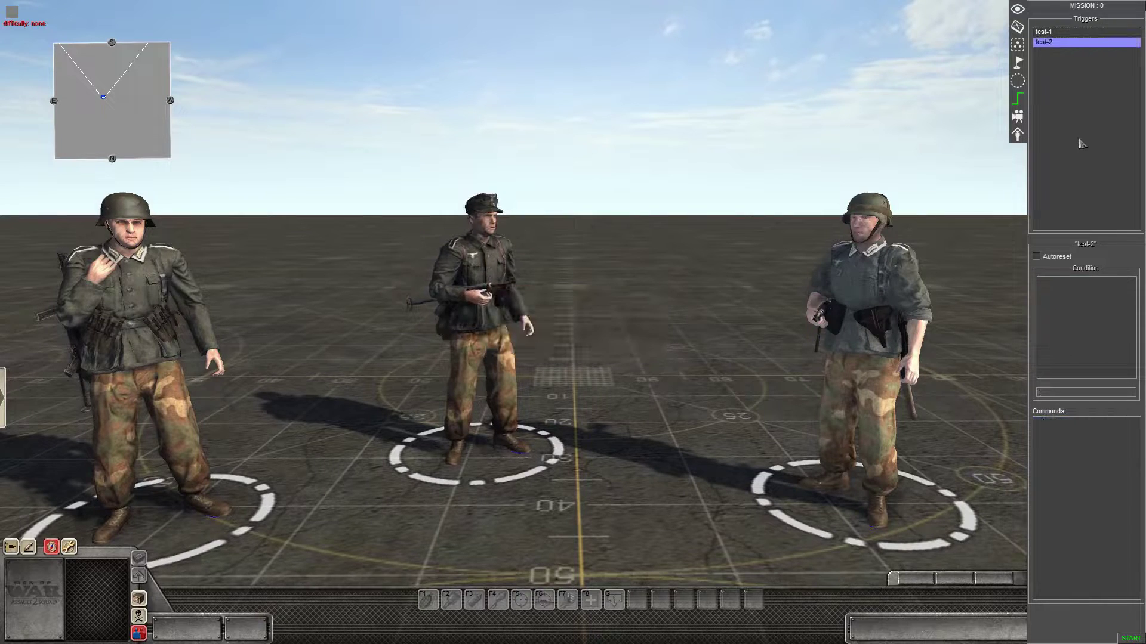
Step: Add a delay command to the test-2 trigger and set its time to 5
right_click(1063, 429)
left_click(1074, 434)
double_click(524, 342)
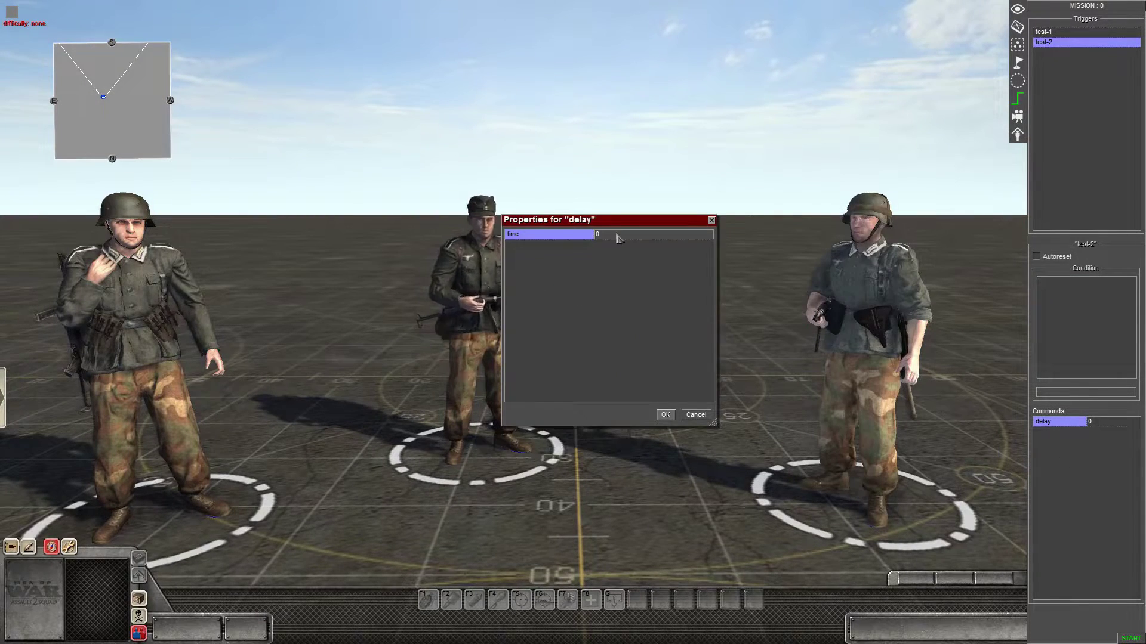
type("30")
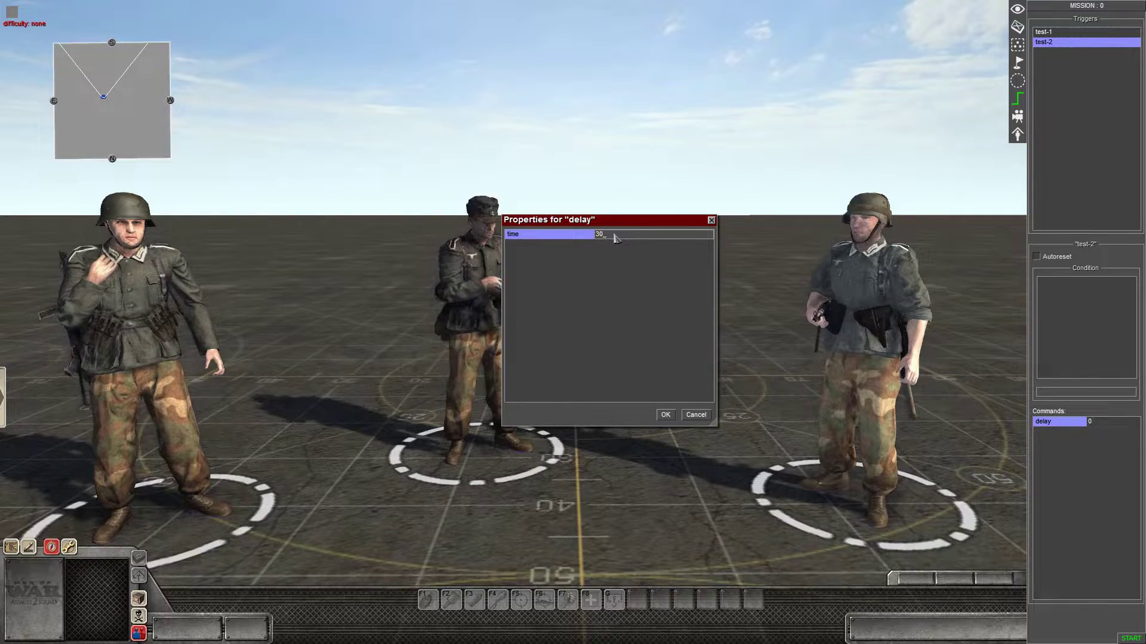
key("BackSpace")
key("BackSpace")
type("5")
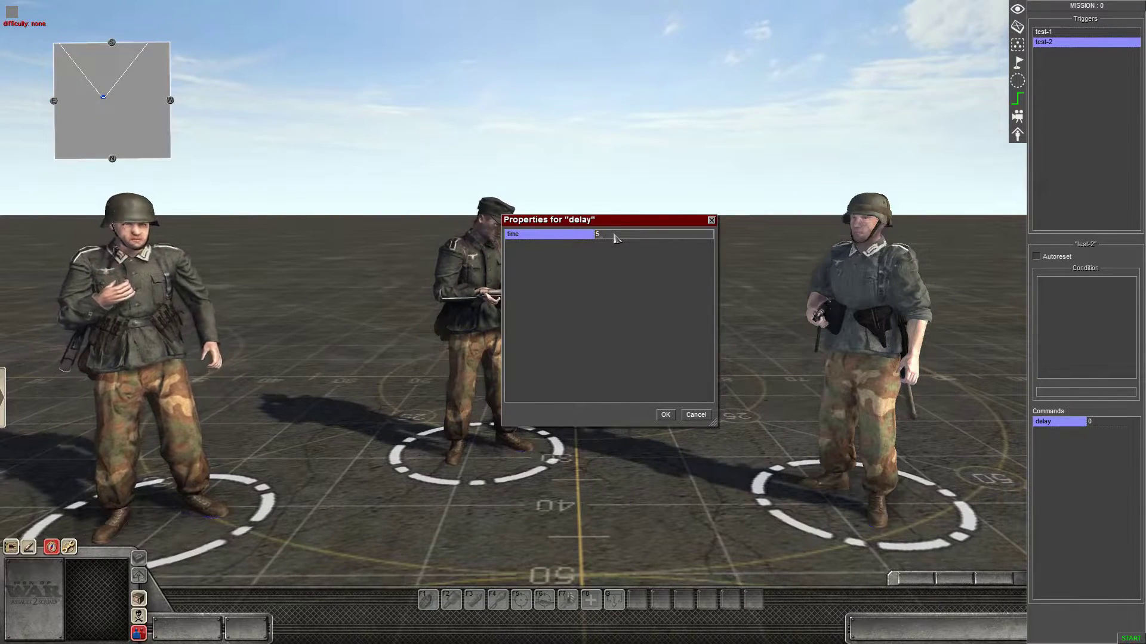
key("Return")
Step: Add an event command after the delay in test-2, with mode set and the event "ger-move"
right_click(1051, 450)
left_click(1066, 458)
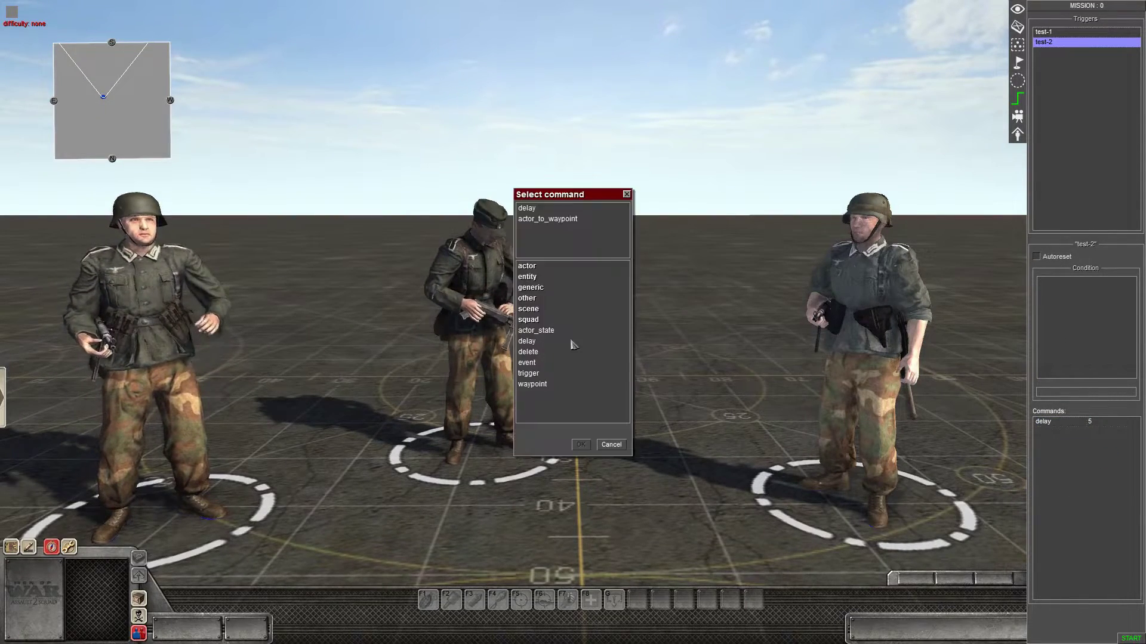
double_click(555, 362)
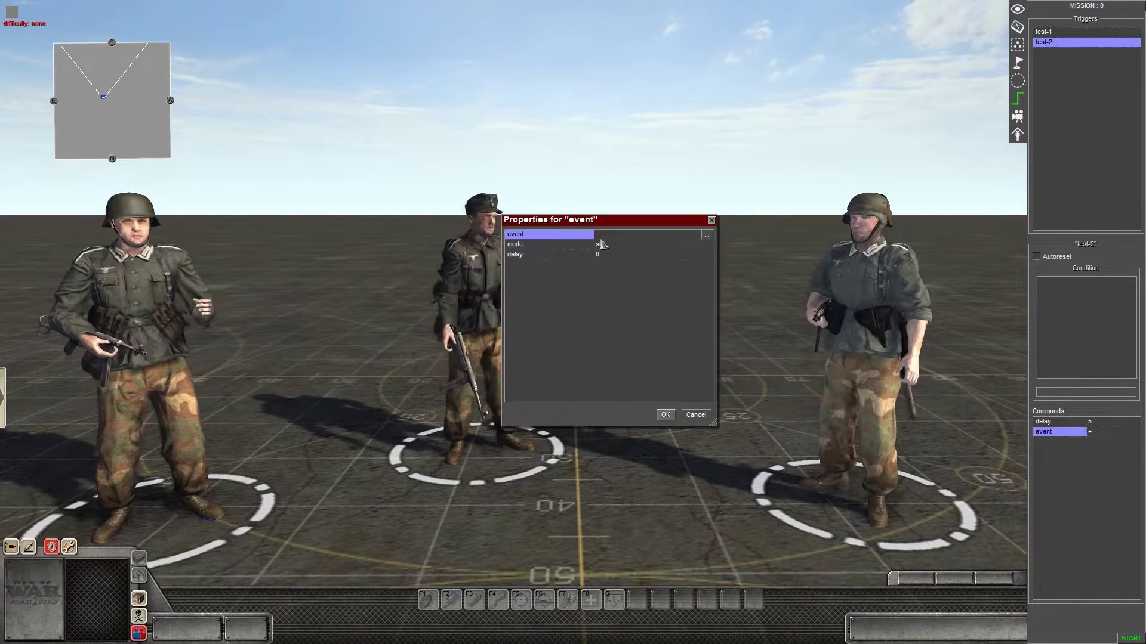
left_click(600, 244)
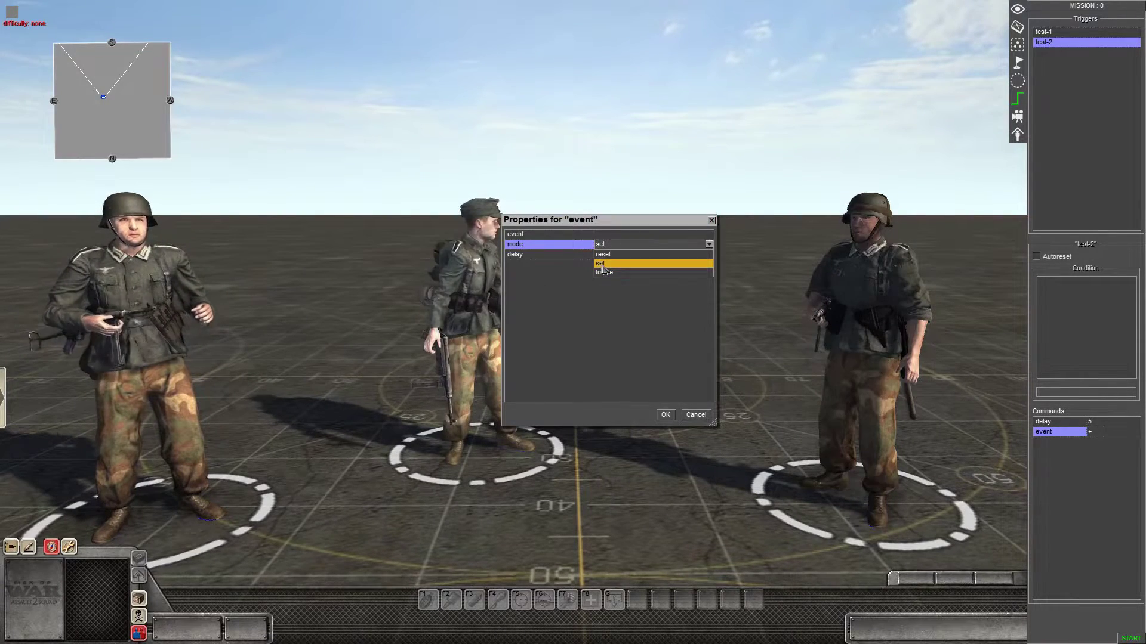
left_click(602, 265)
double_click(609, 237)
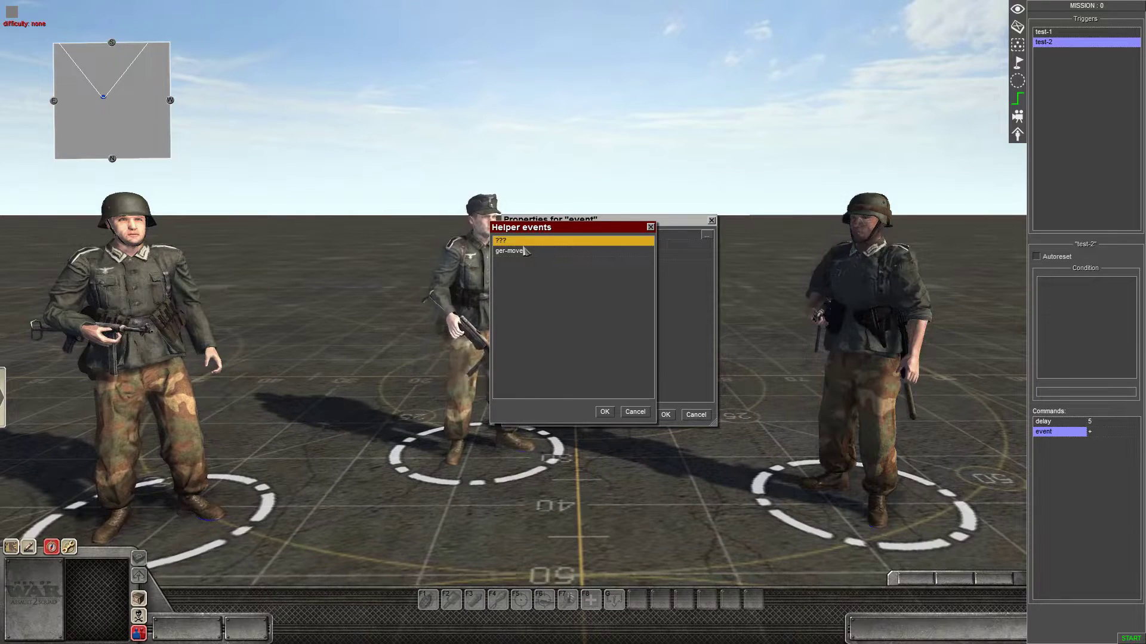
double_click(522, 254)
key("Return")
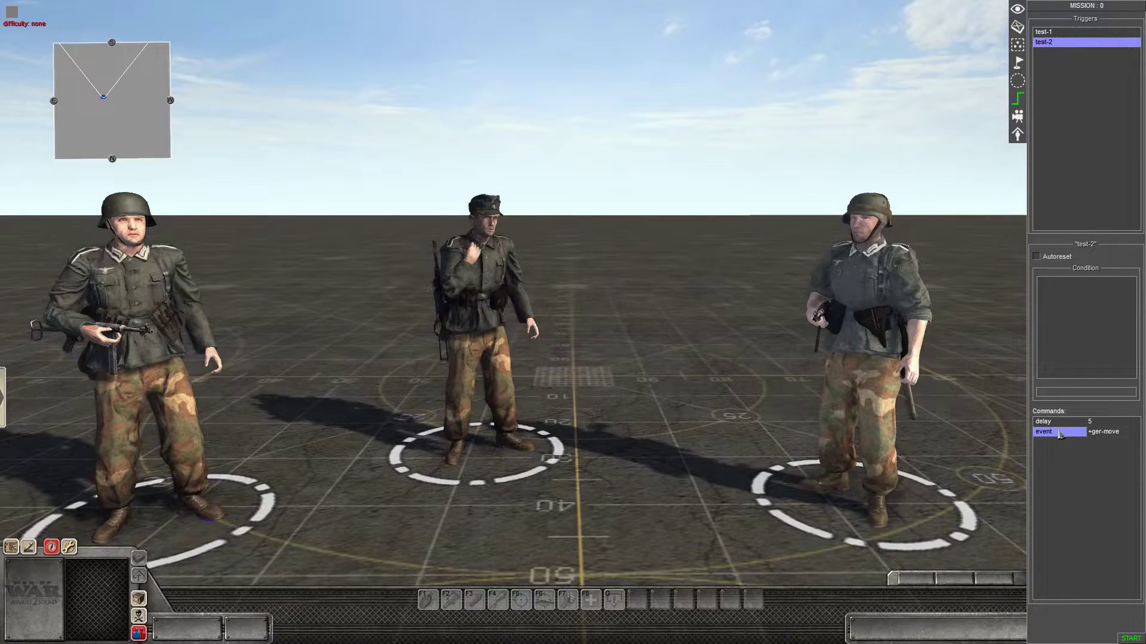
Step: Review the condition and command of the test-1 trigger
left_click(1046, 32)
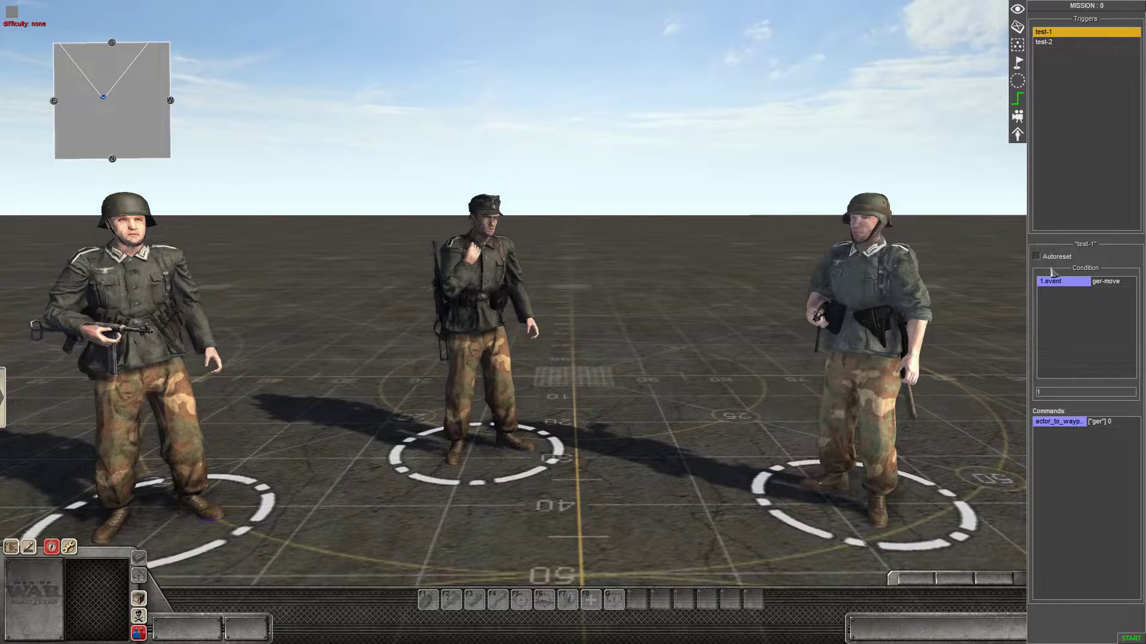
Step: Start the mission as a test run and follow the German soldiers as they move to the waypoint
double_click(1076, 286)
key("Escape")
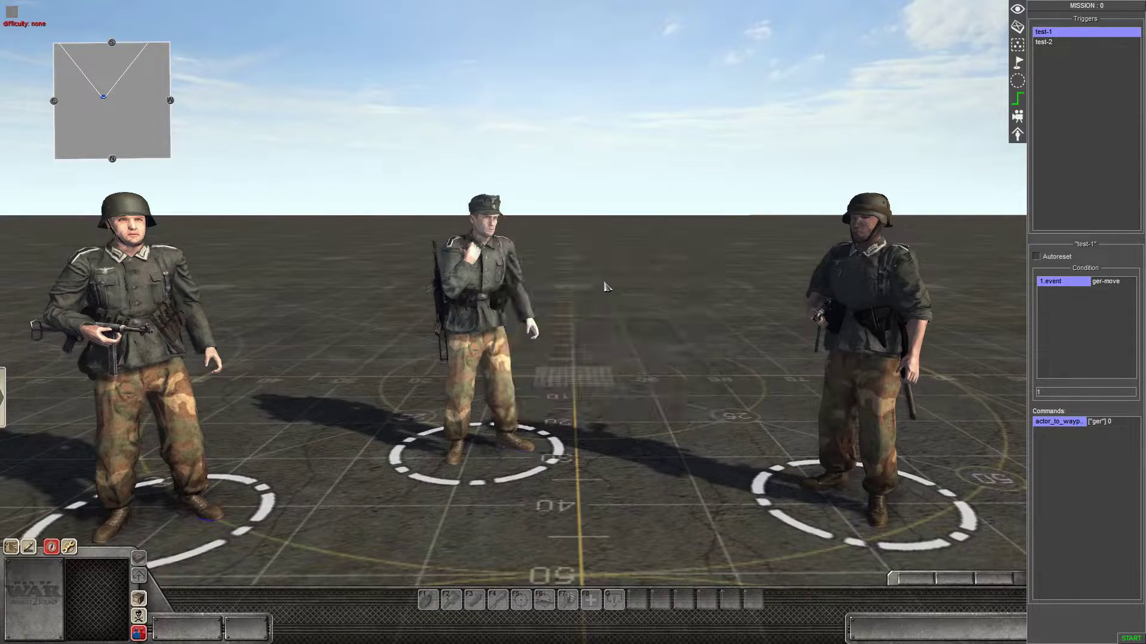
scroll(620, 503, "down", 2)
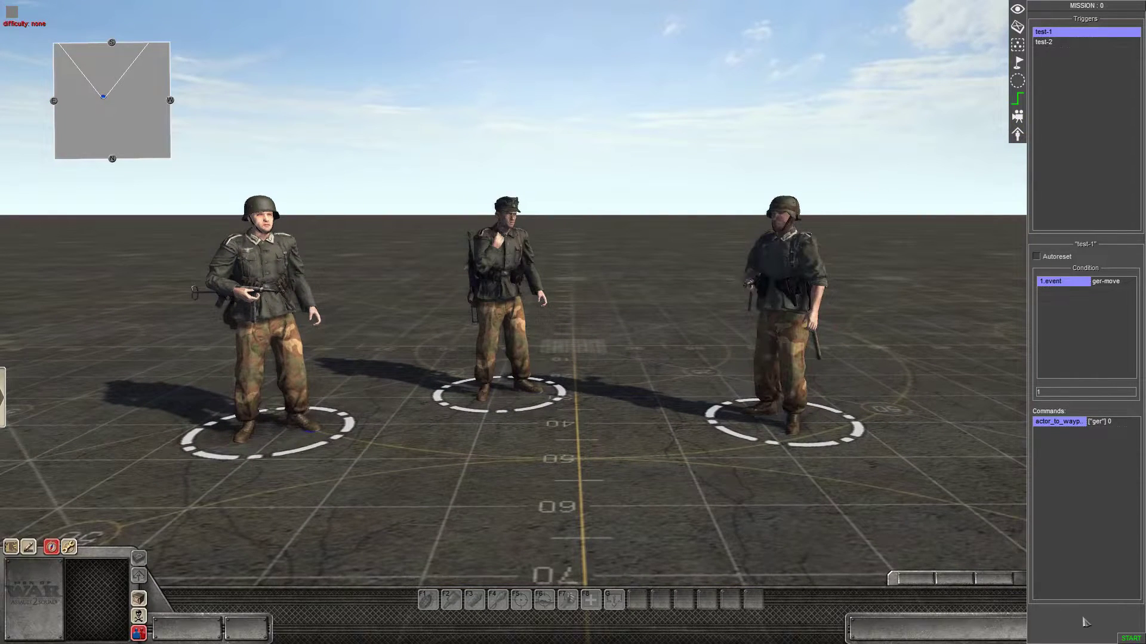
left_click(1132, 640)
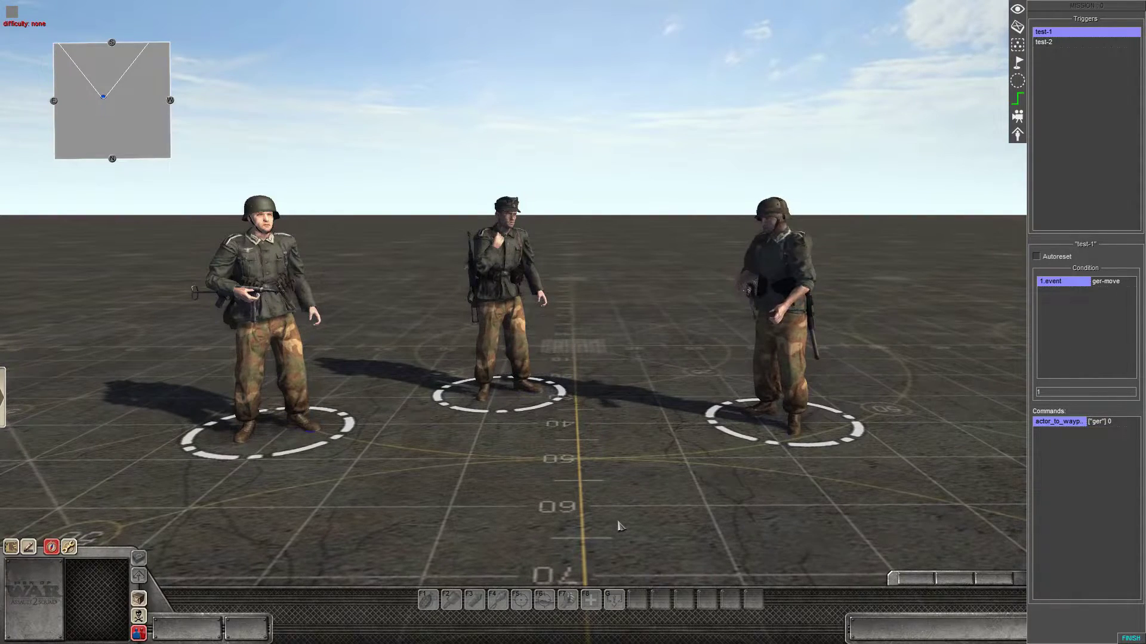
mouse_move(586, 1)
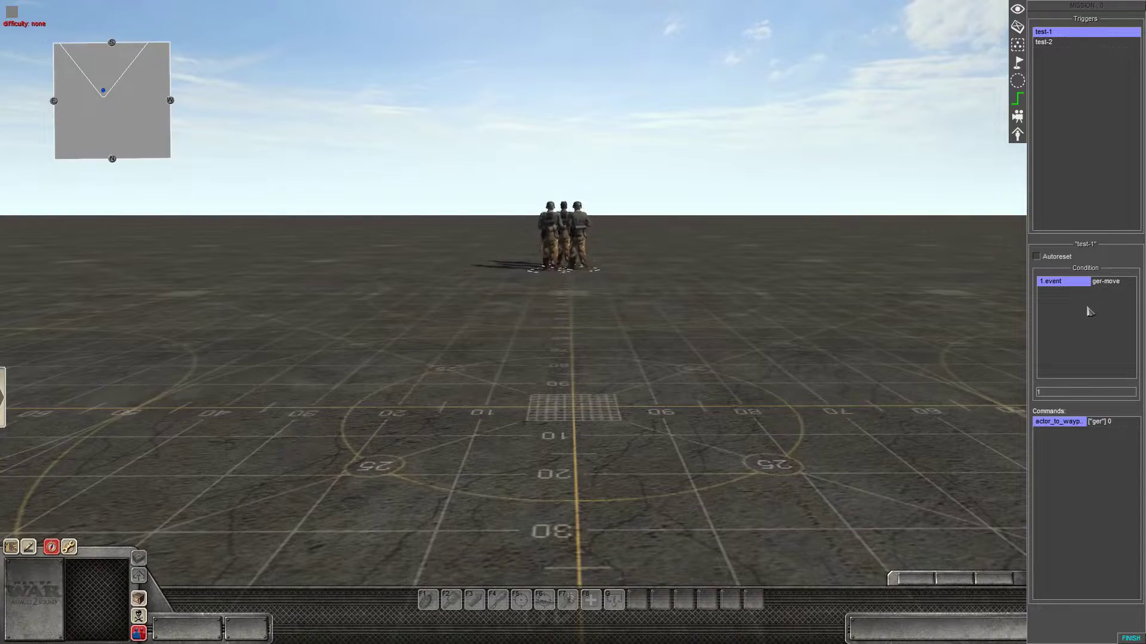
key("Up")
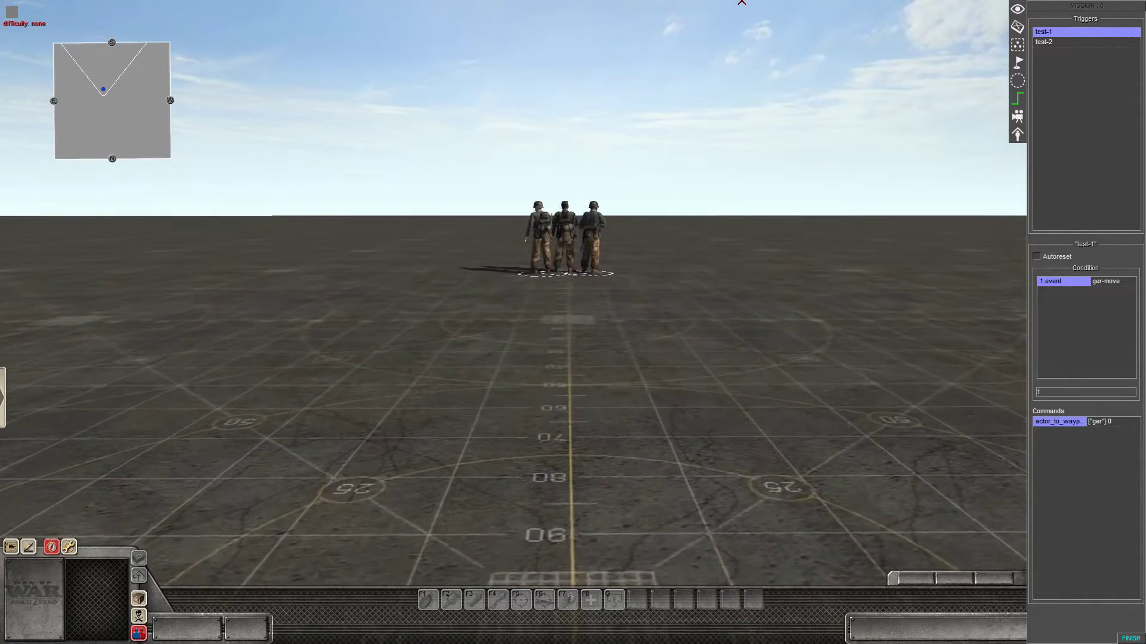
Step: Add a delay command with time 5 to the test-1 trigger and move it above the actor_to_waypoint command
double_click(1066, 451)
double_click(537, 342)
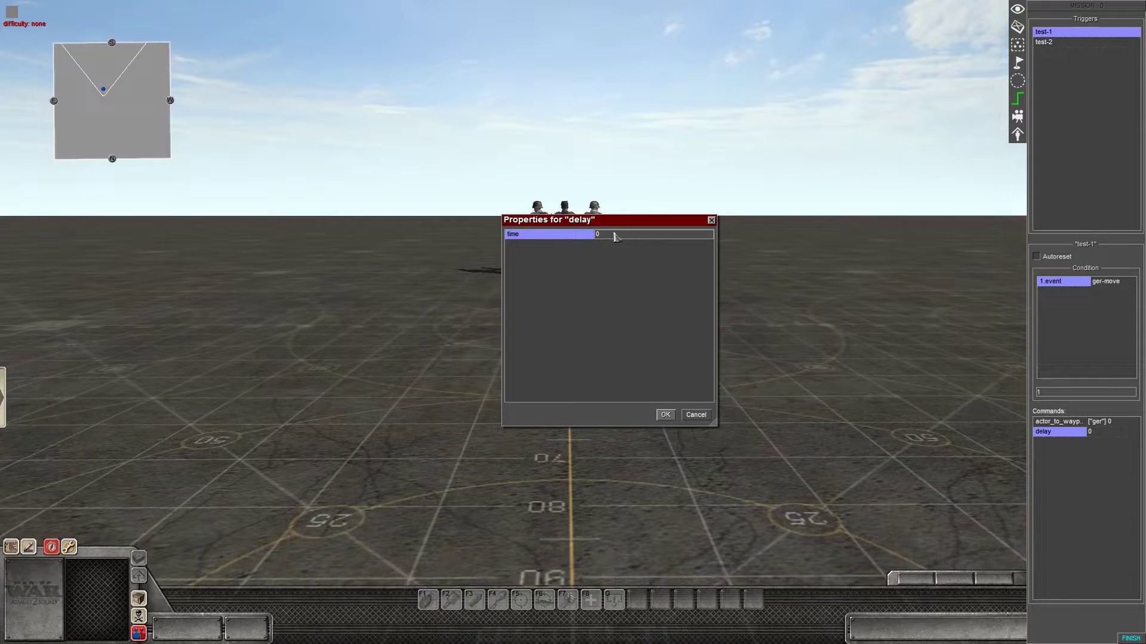
key("Return")
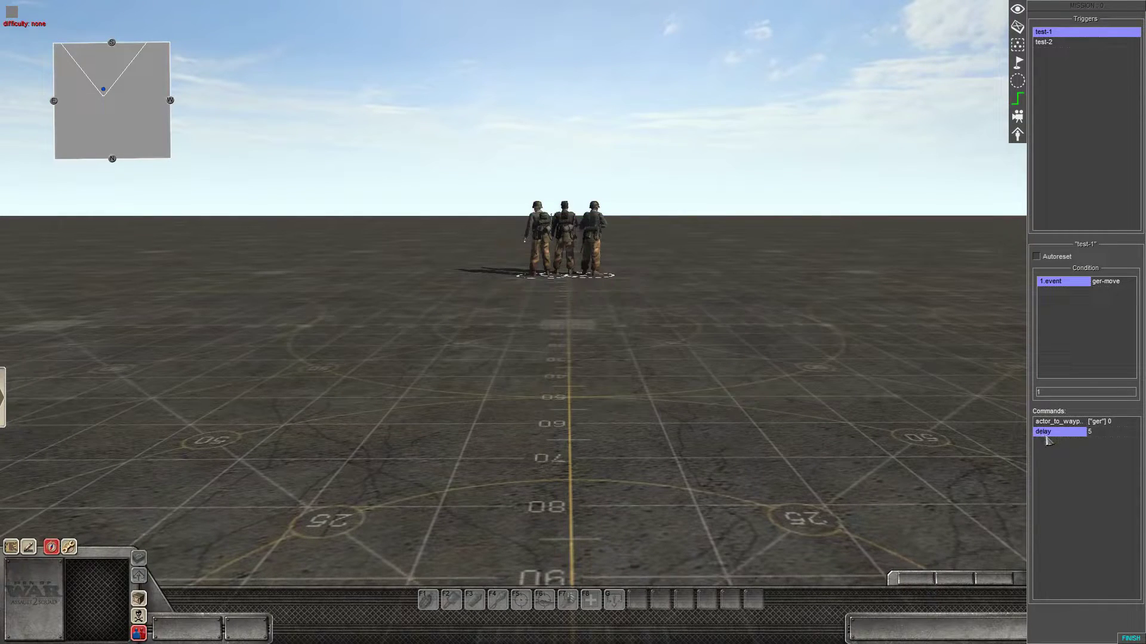
key("ctrl+Up")
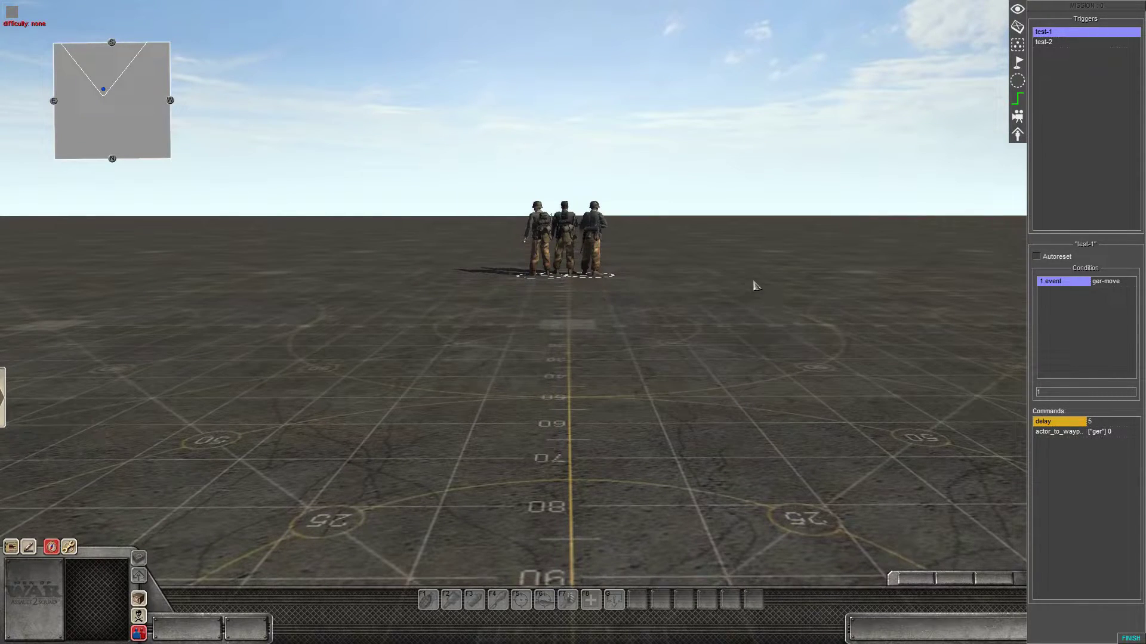
Step: Review the delay and event commands of the test-2 trigger and end the mission test run
mouse_move(726, 1)
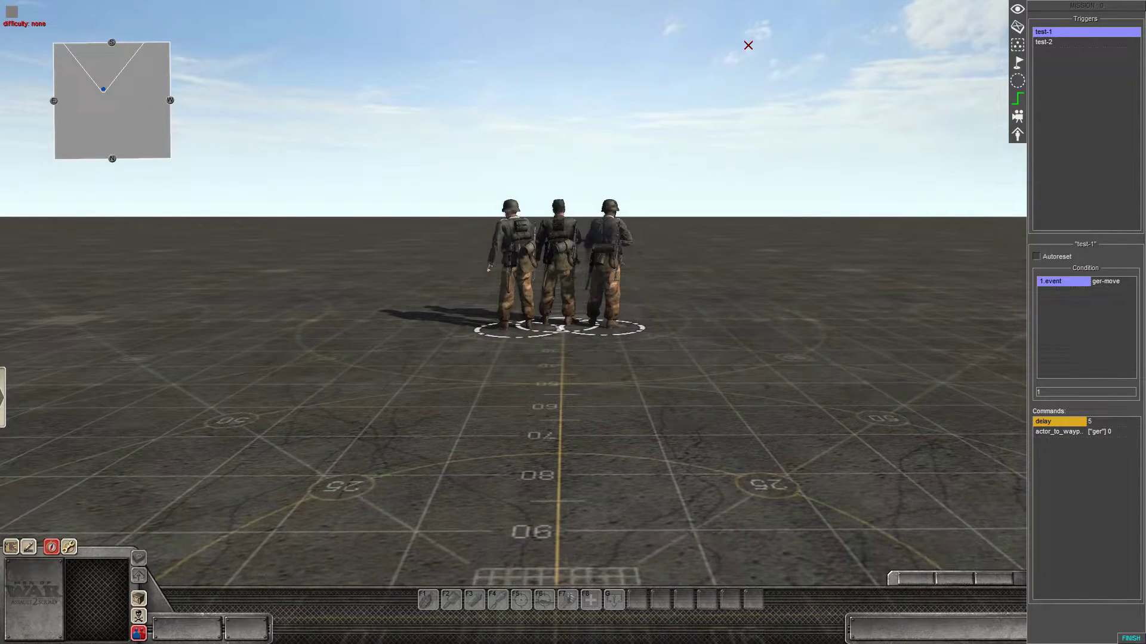
mouse_move(761, 1)
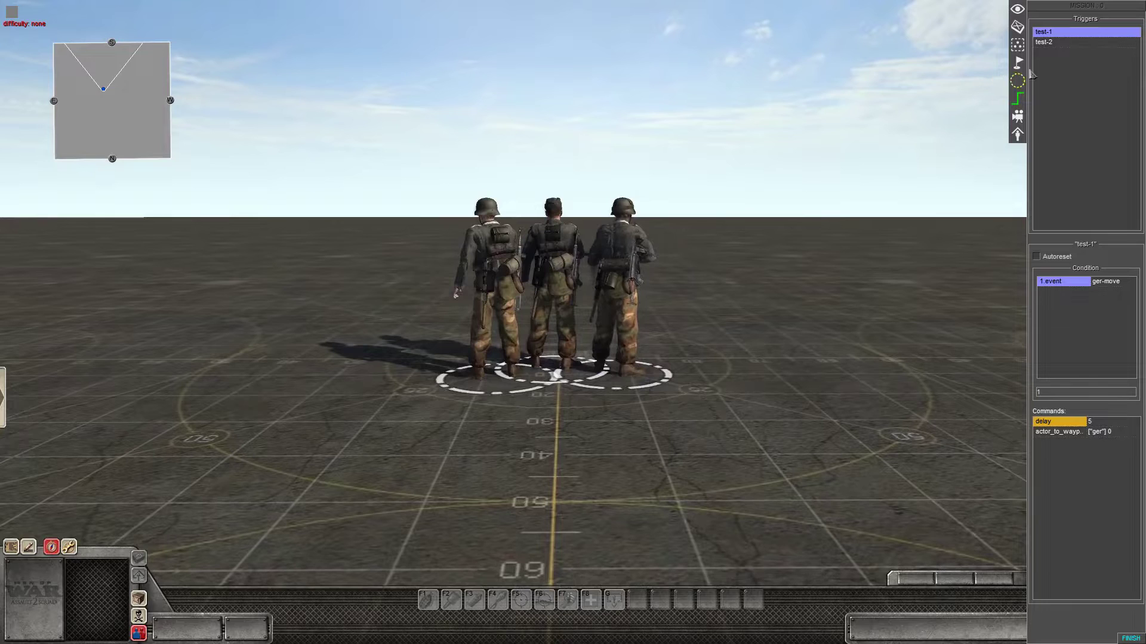
left_click(1054, 44)
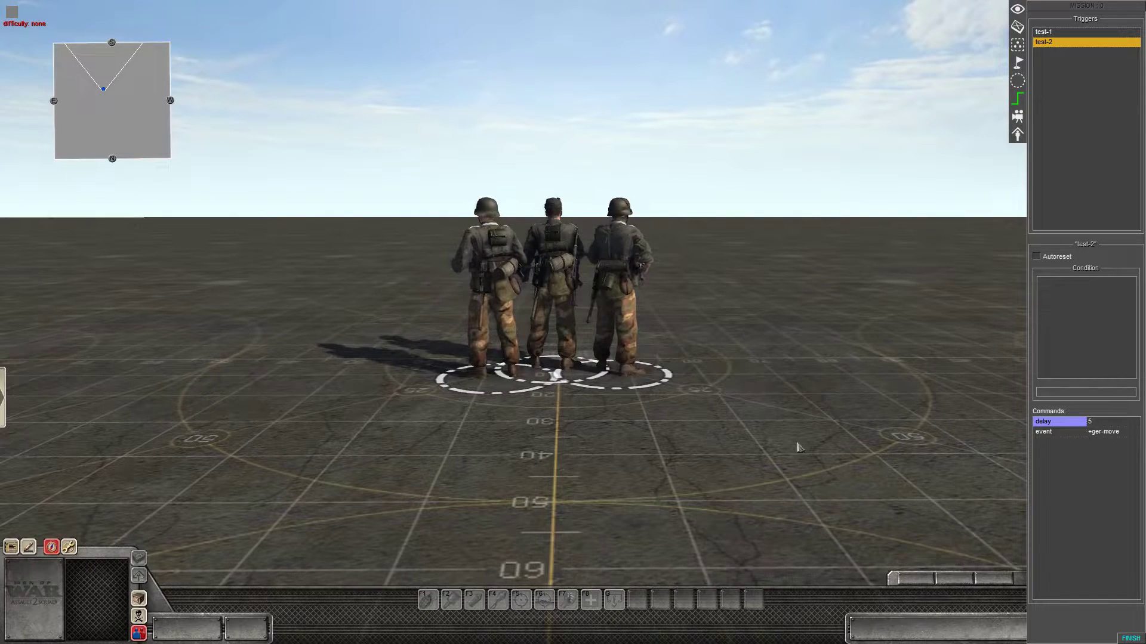
key("Down")
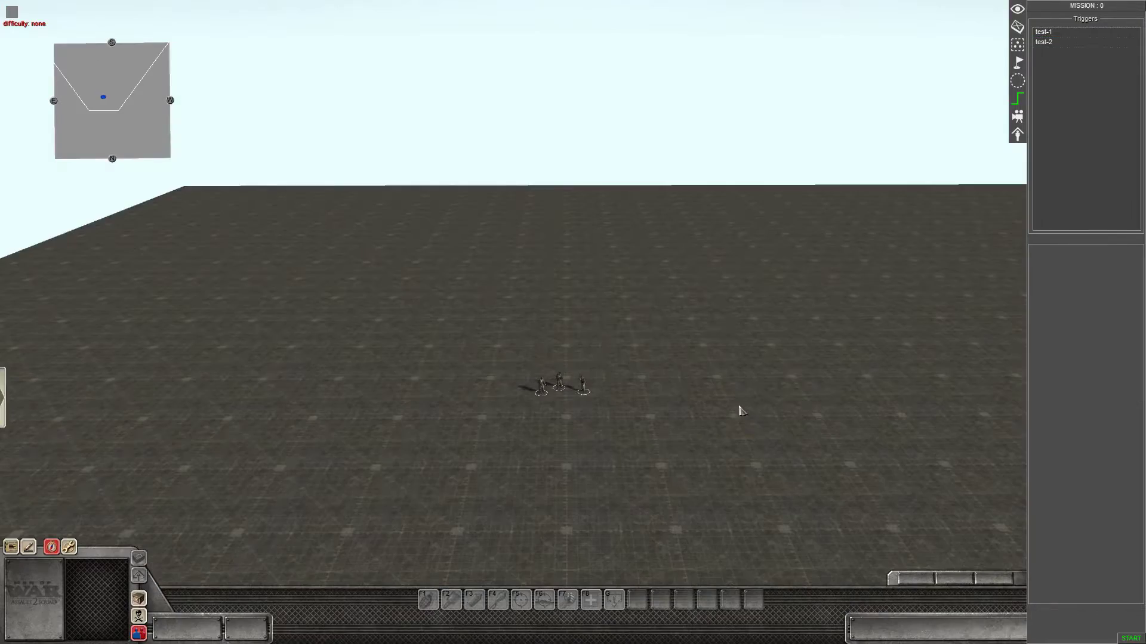
Step: Bring the soldiers back into close view and review the event condition and actor_to_waypoint command of test-1
scroll(727, 405, "up", 3)
scroll(727, 409, "up", 4)
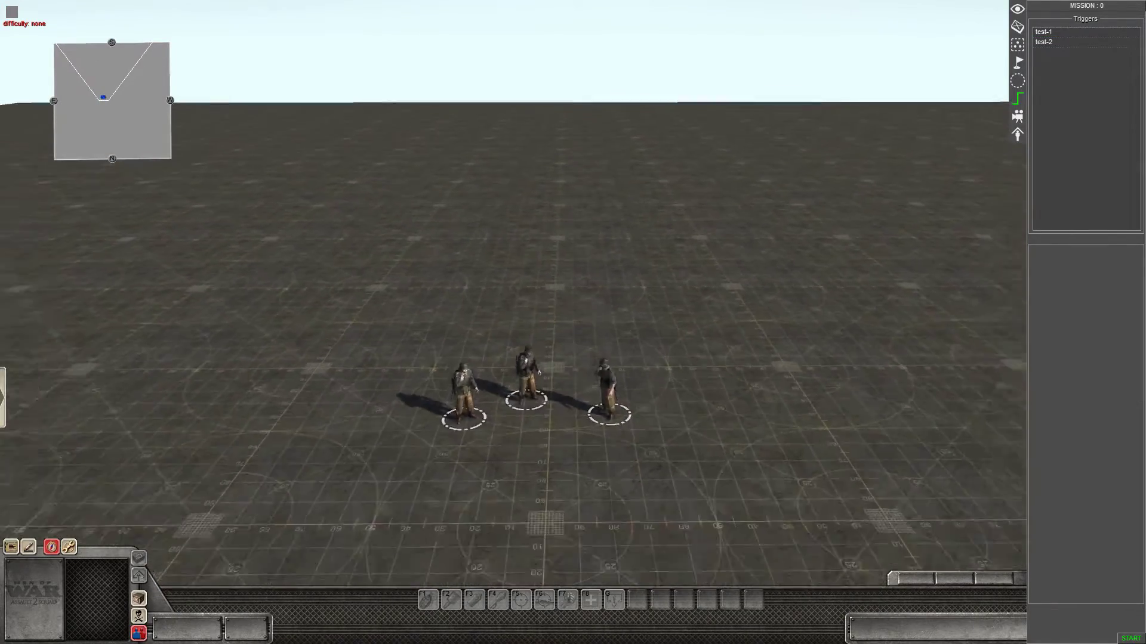
middle_click_drag(624, 373, 615, 299)
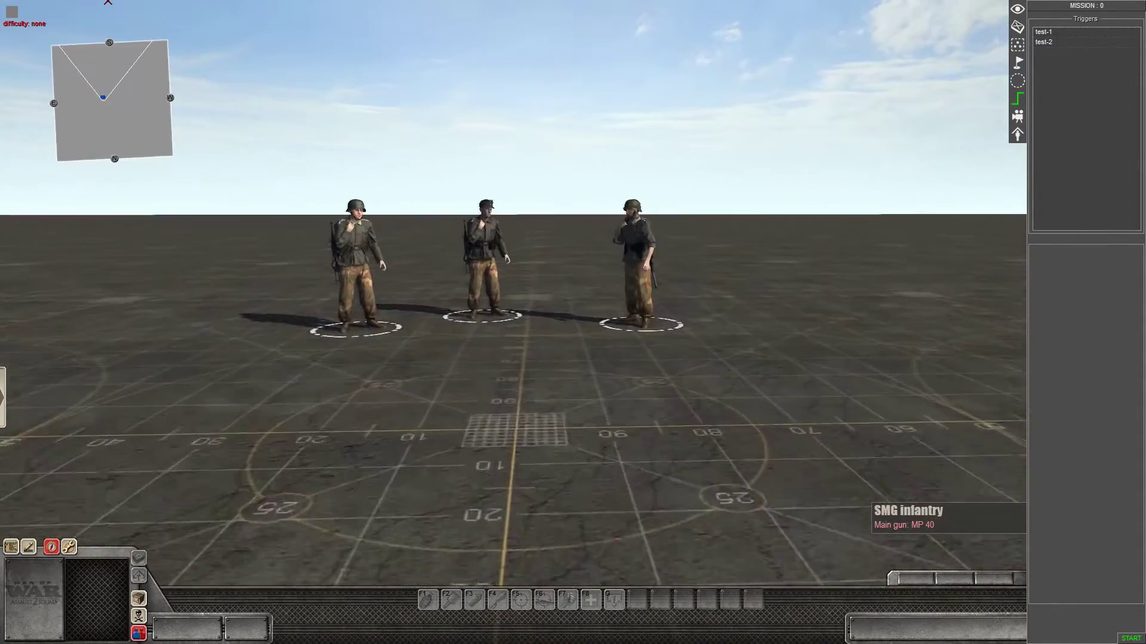
key("Up")
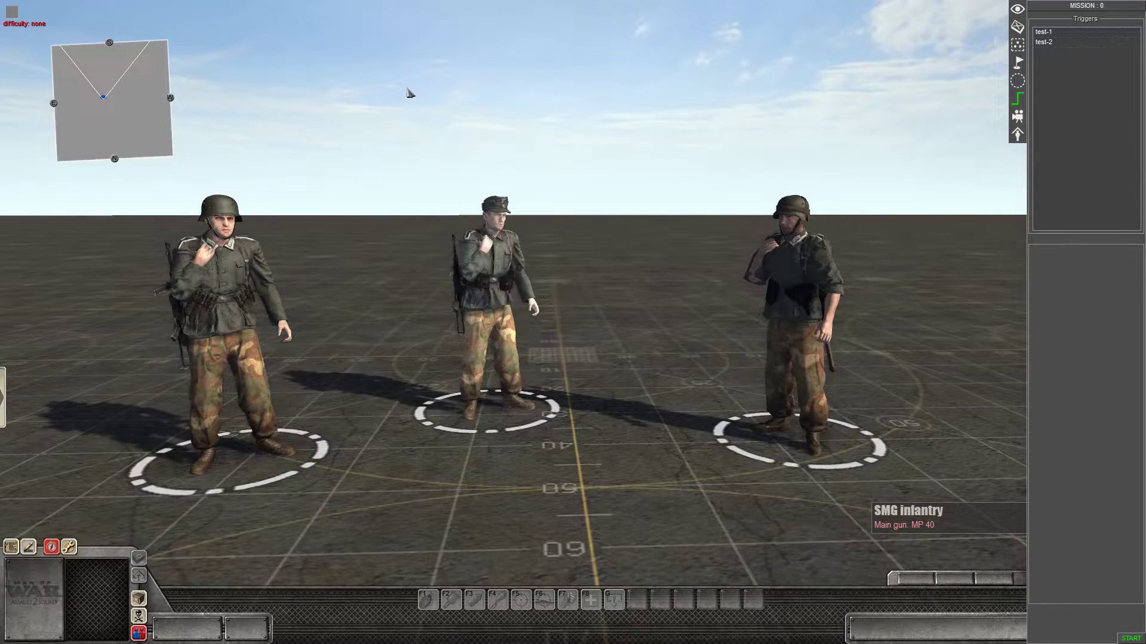
left_click(1067, 33)
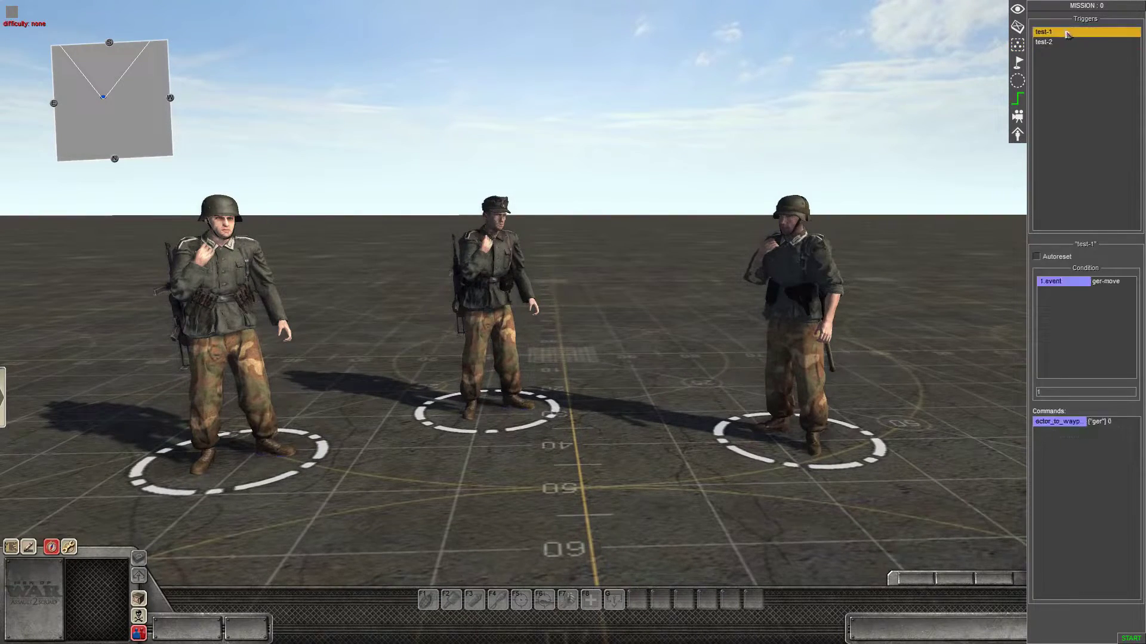
left_click(1068, 427)
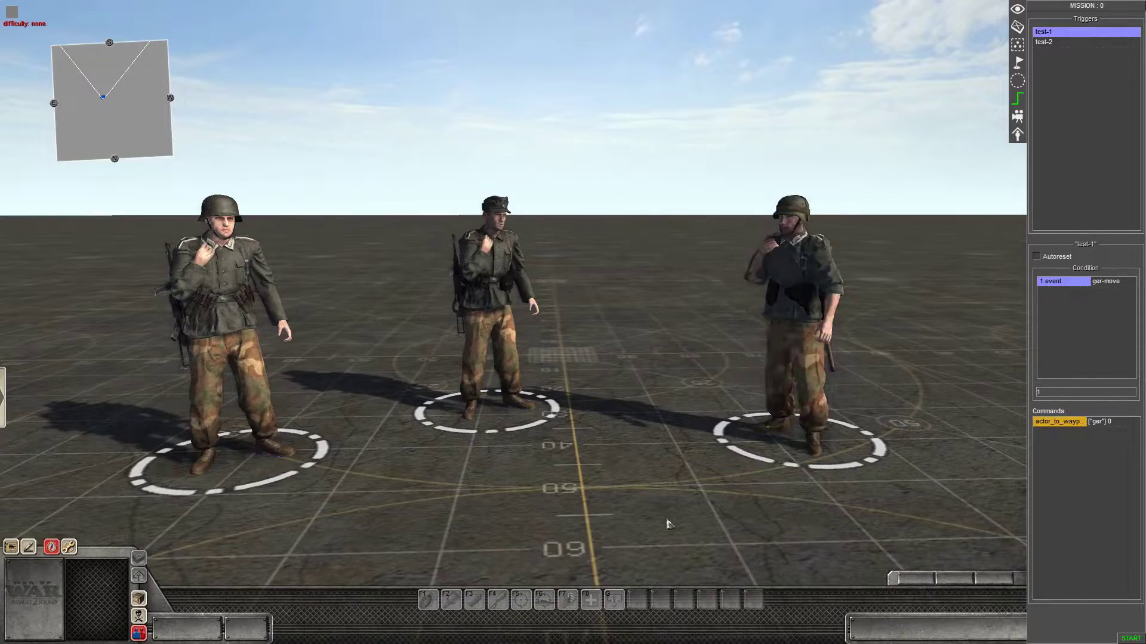
Step: Copy the three German soldiers and paste two more groups, one beside and one behind the original
scroll(776, 358, "down", 3)
middle_click_drag(573, 280, 551, 313)
key("e")
left_click_drag(181, 287, 622, 398)
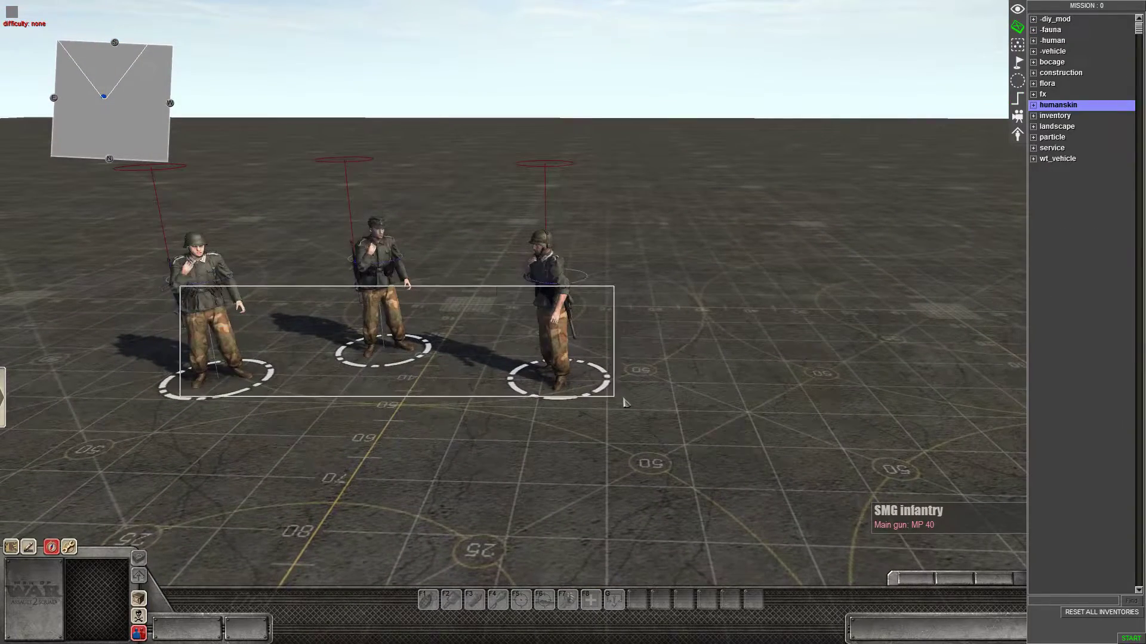
key("ctrl+c")
key("ctrl+v")
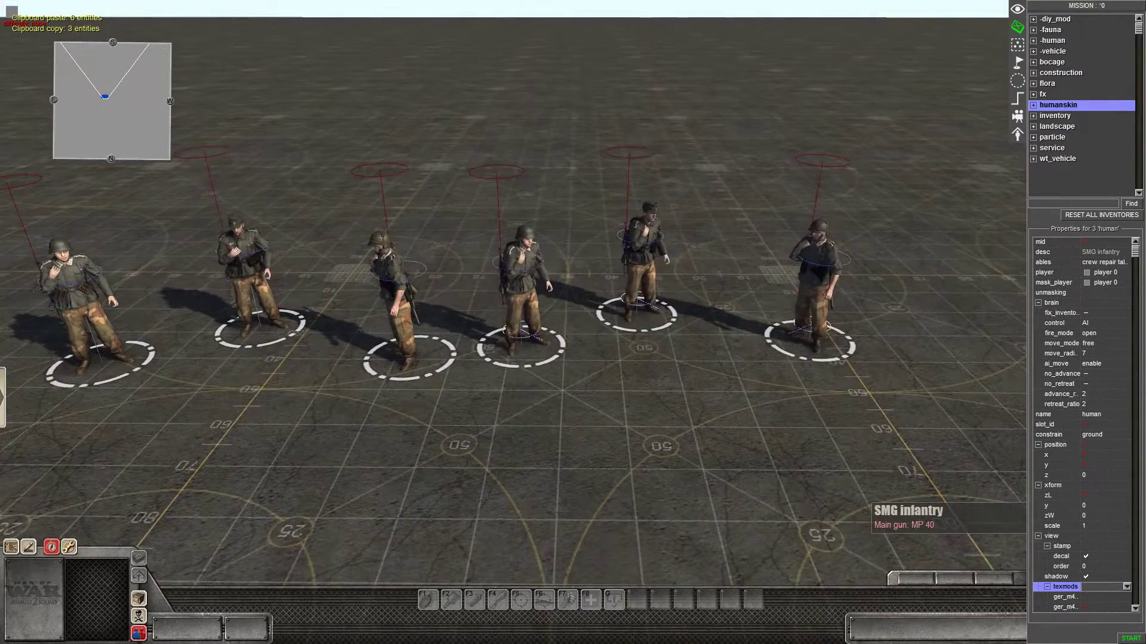
key("Left")
key("Right")
left_click_drag(405, 407, 480, 406)
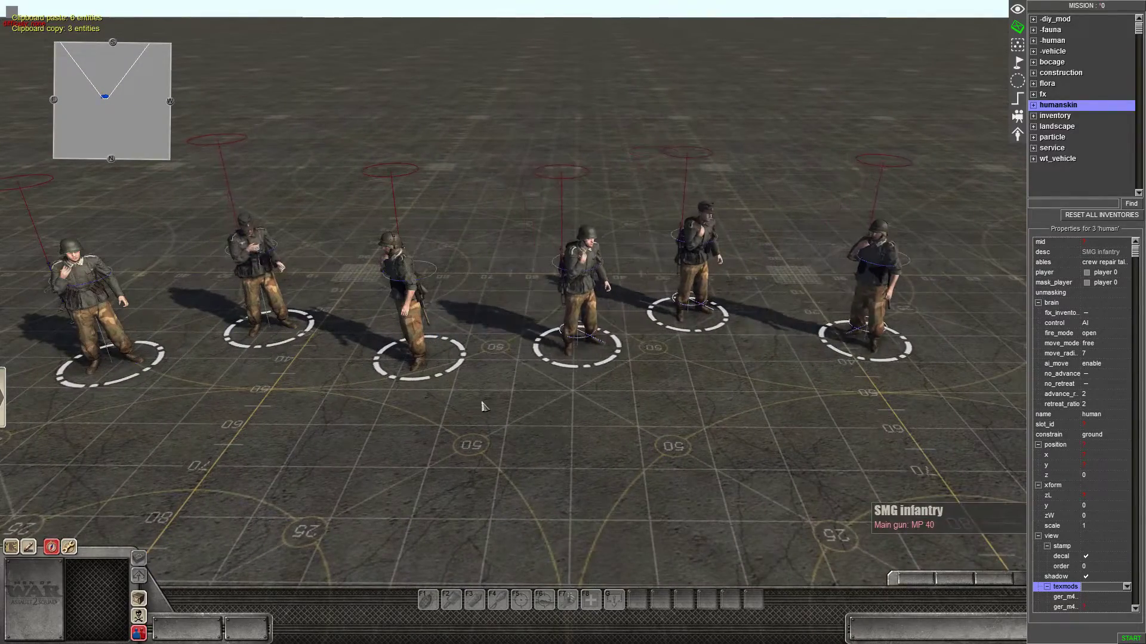
key("ctrl+v")
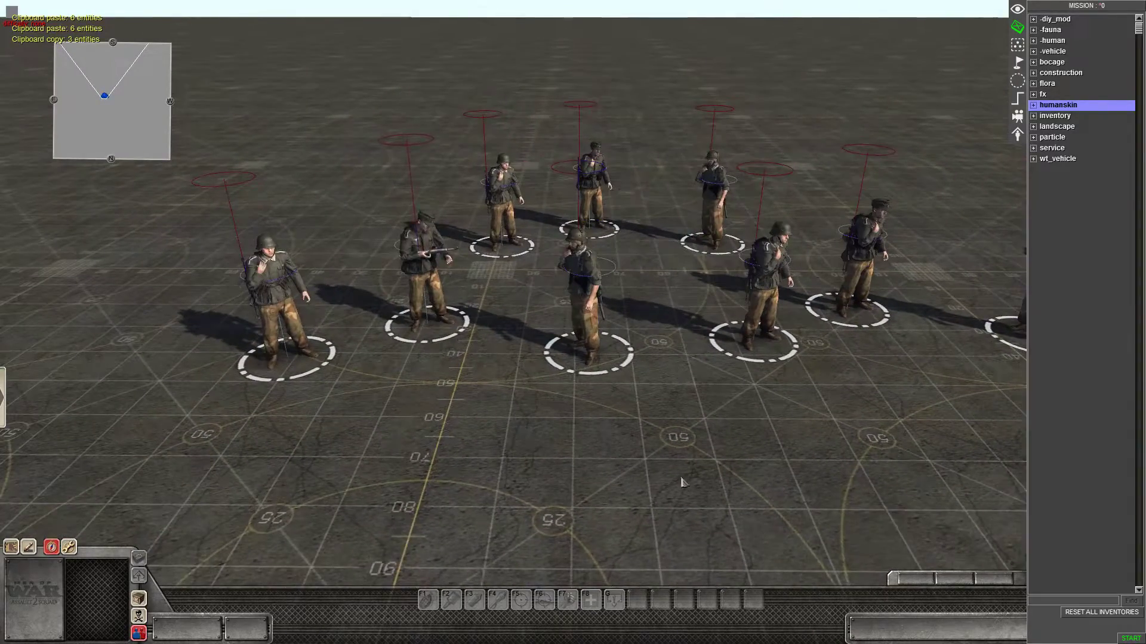
Step: Assign the tag "ger-2" to the three pasted soldiers standing beside the original group
key("Right")
scroll(591, 327, "up", 1)
key("Up")
scroll(606, 331, "up", 1)
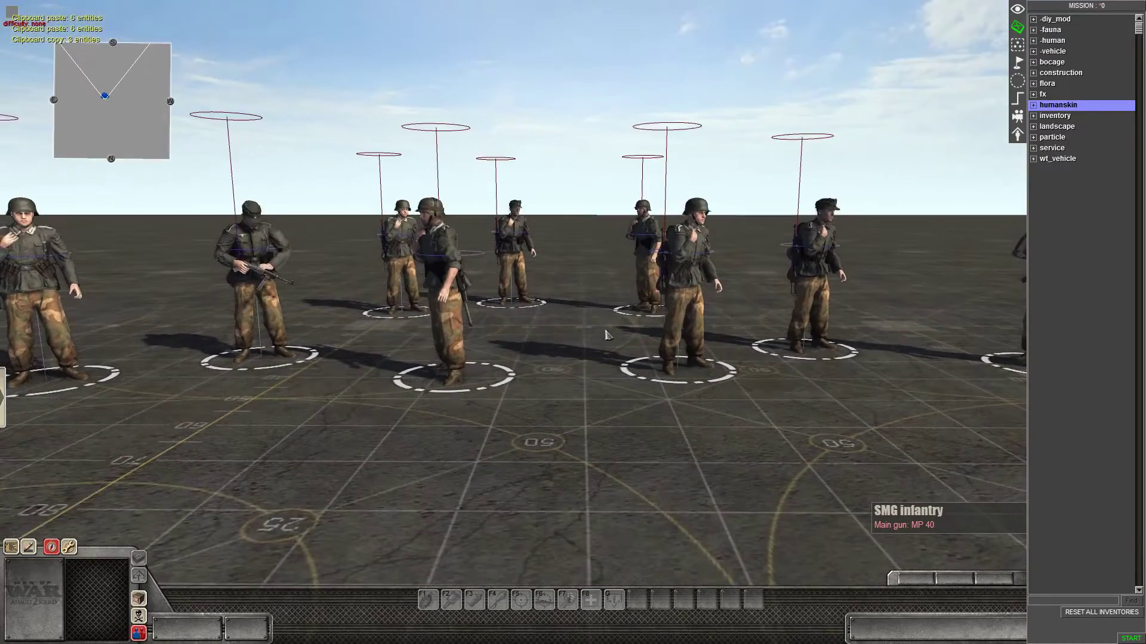
left_click(1018, 98)
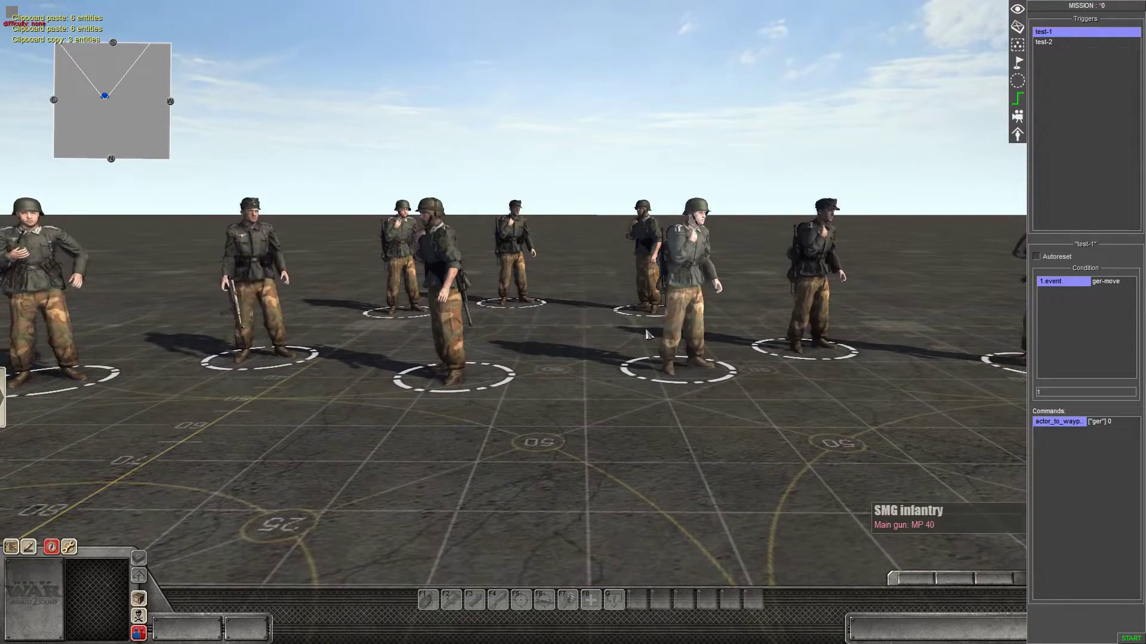
scroll(649, 335, "down", 3)
key("F2")
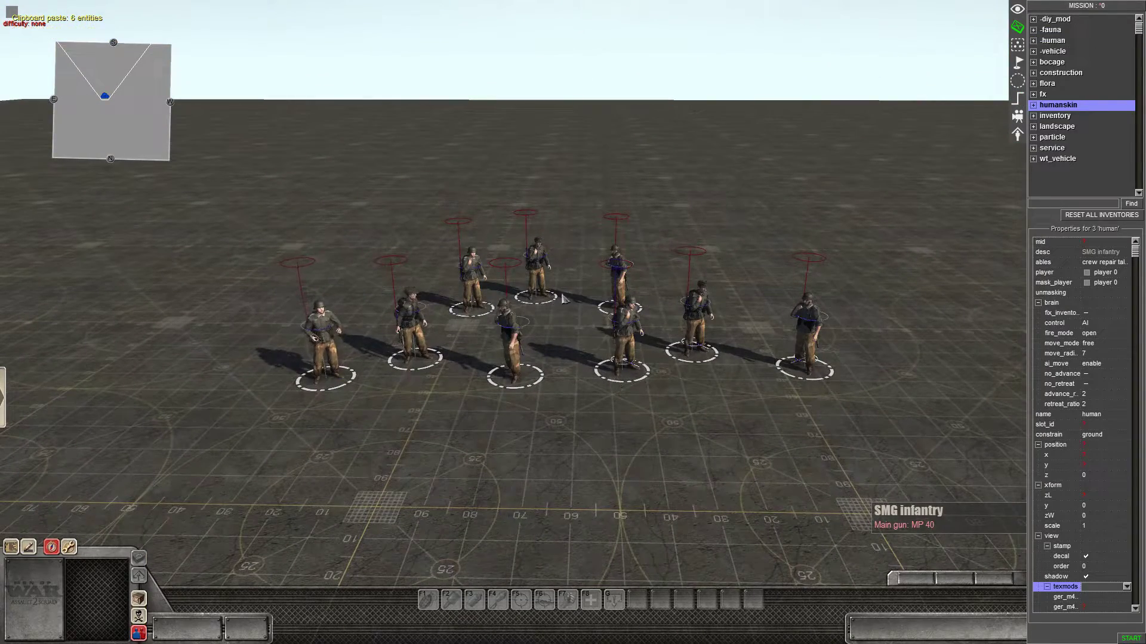
key("t")
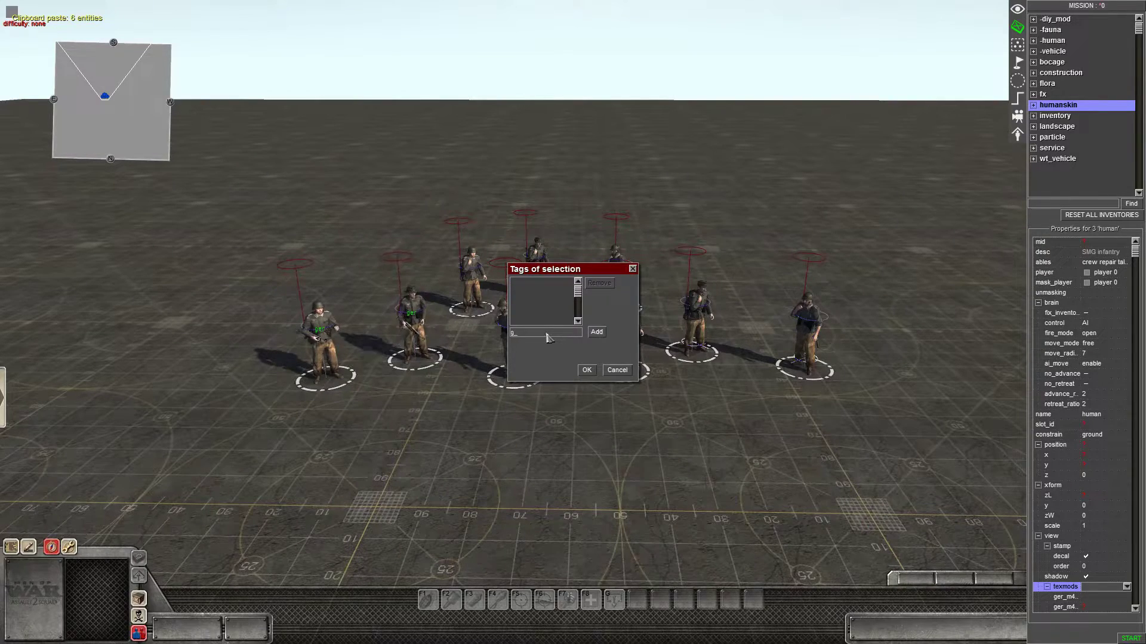
key("Return")
key("Return")
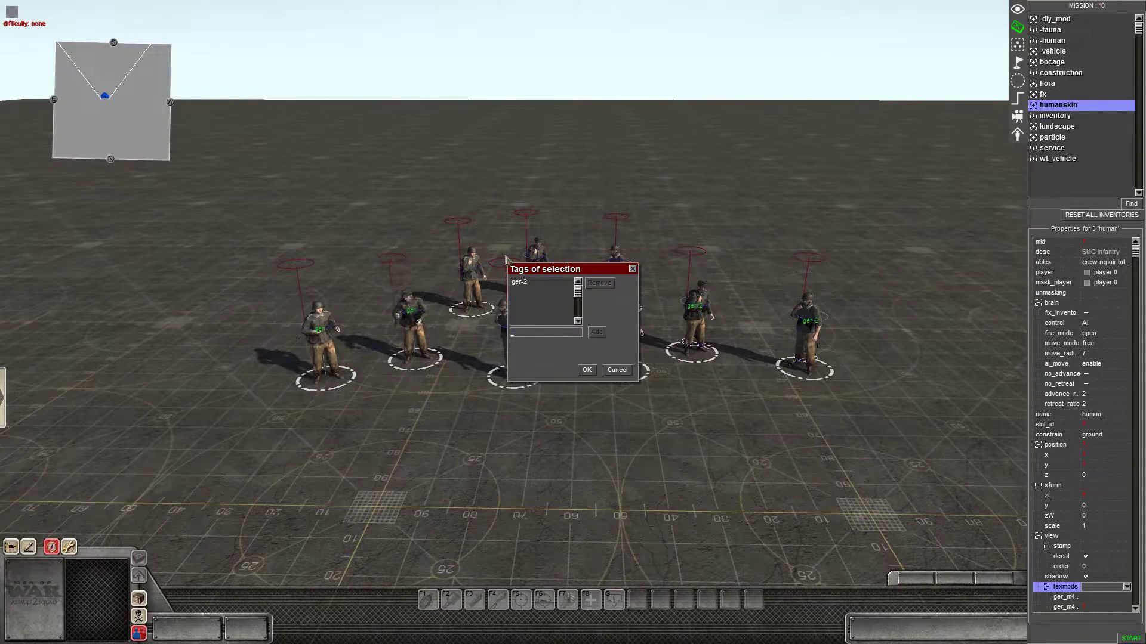
Step: Select the rear group of three pasted soldiers and assign it the tag "ger-3"
middle_click_drag(504, 258, 432, 221)
left_click_drag(430, 214, 647, 285)
scroll(648, 285, "down", 2)
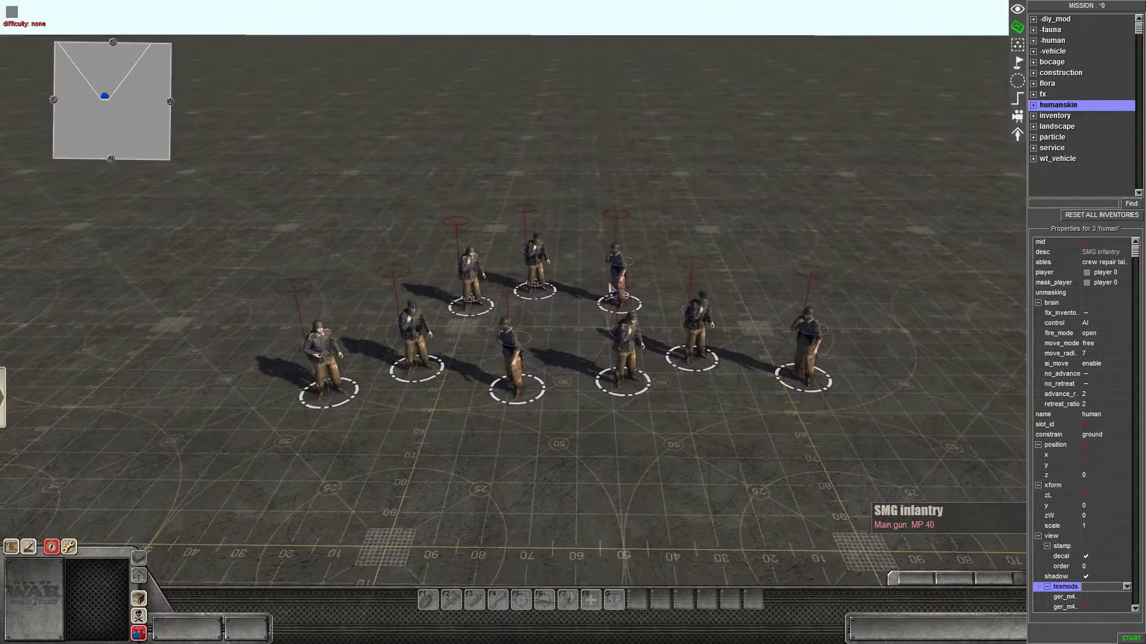
key("ctrl+t")
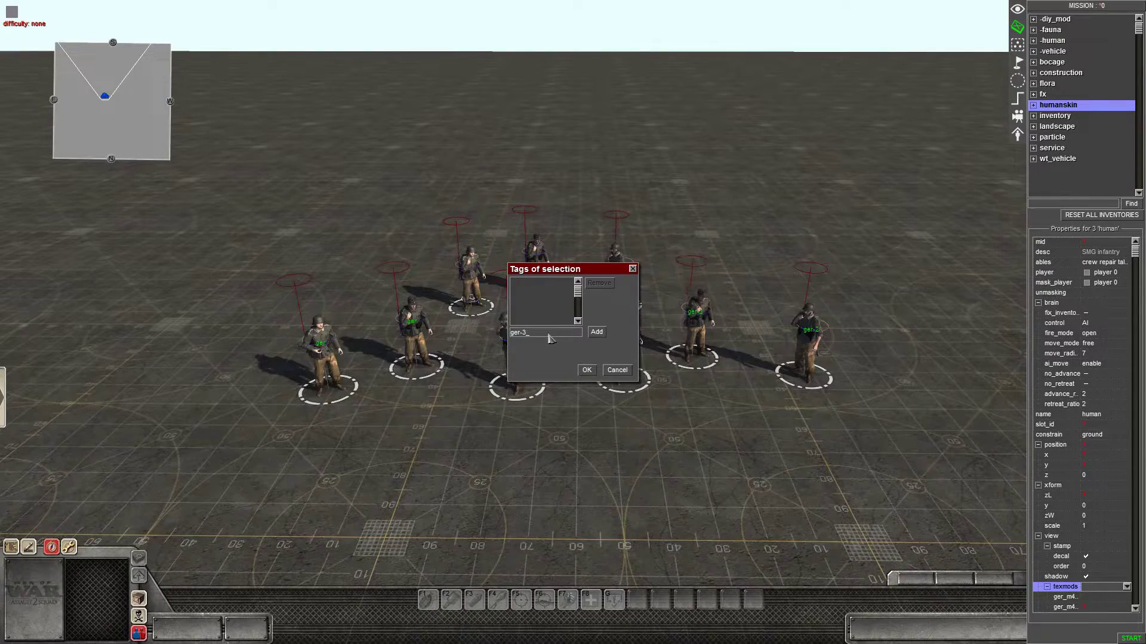
key("Escape")
Step: Move the ger-2 group and the original group outward so that the two front groups stand further apart
scroll(606, 484, "up", 5)
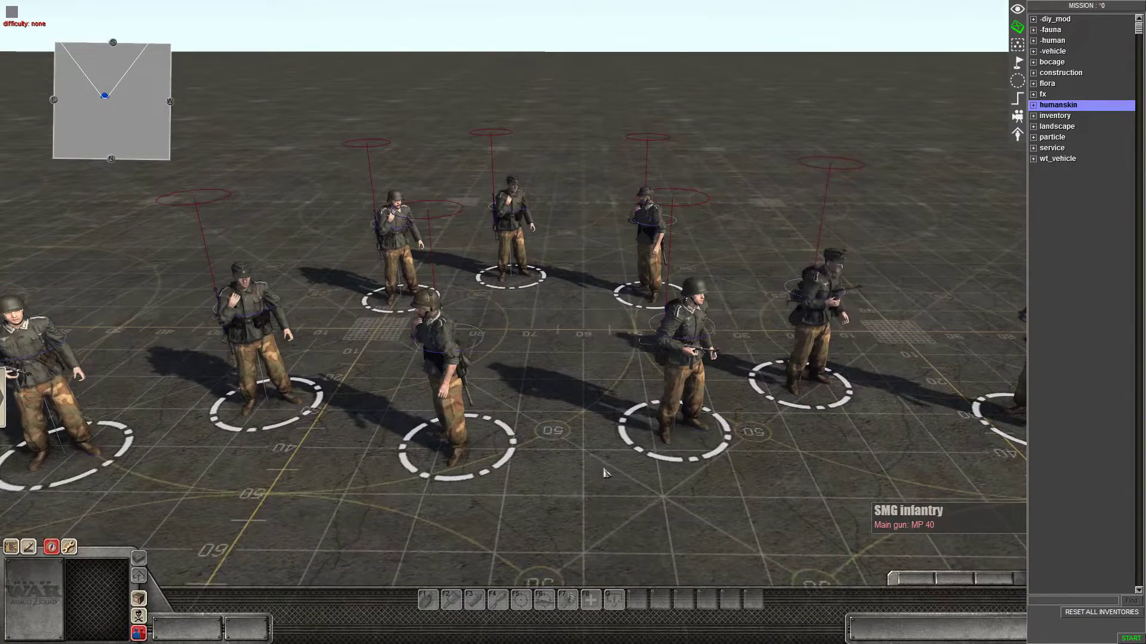
scroll(599, 331, "down", 5)
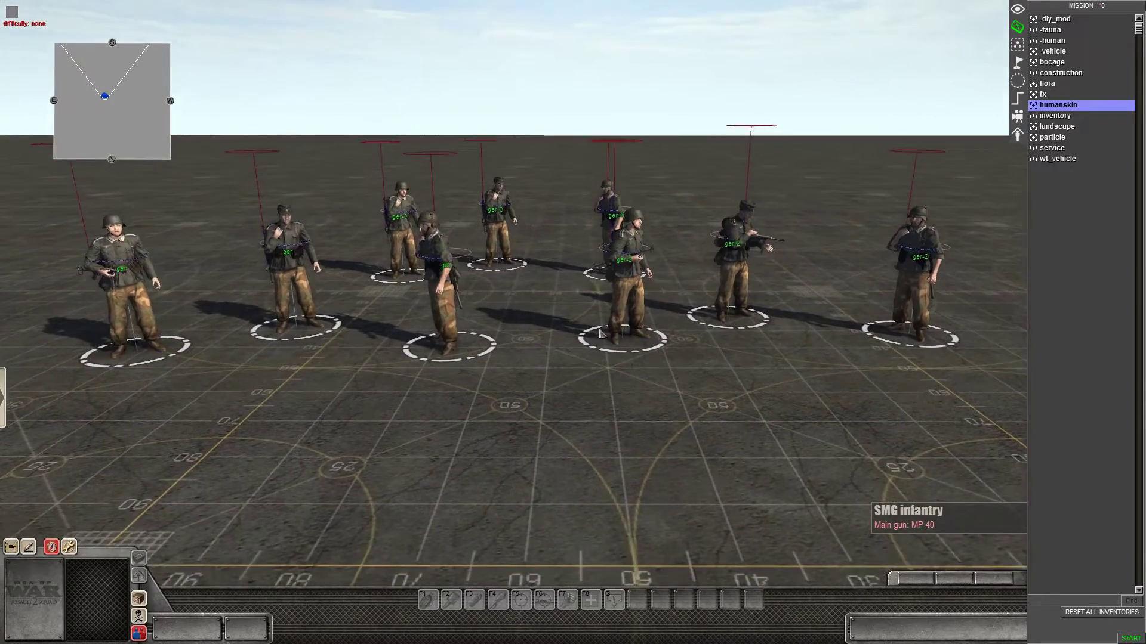
scroll(600, 331, "down", 3)
middle_click_drag(599, 331, 593, 401)
scroll(588, 373, "up", 3)
left_click_drag(585, 312, 835, 388)
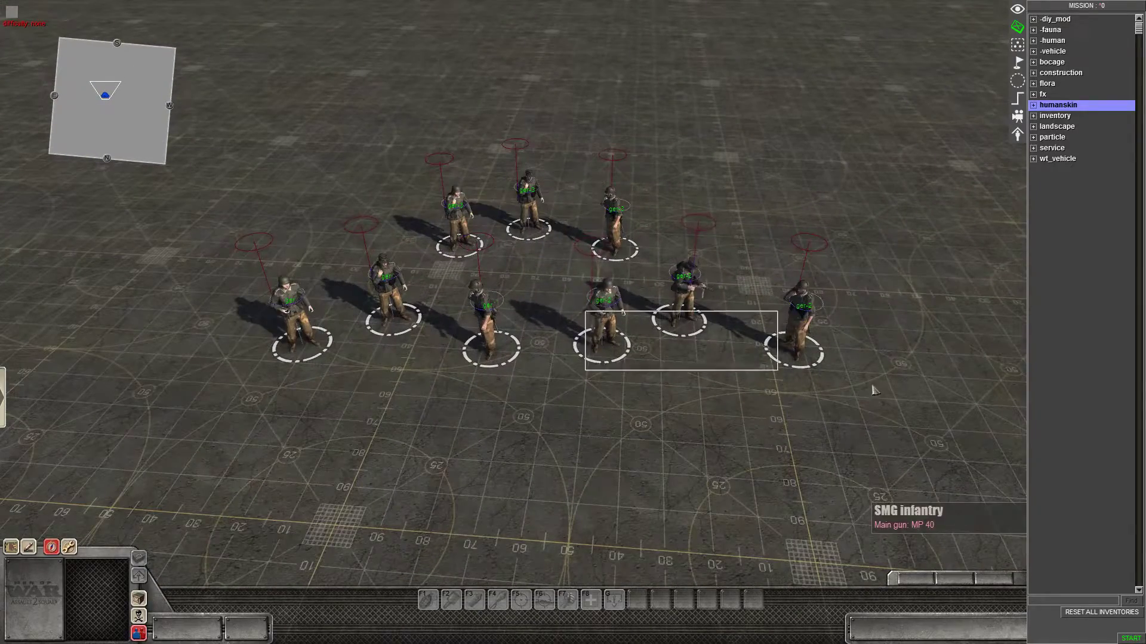
left_click_drag(618, 352, 671, 373)
left_click_drag(271, 299, 507, 352)
left_click_drag(491, 348, 388, 335)
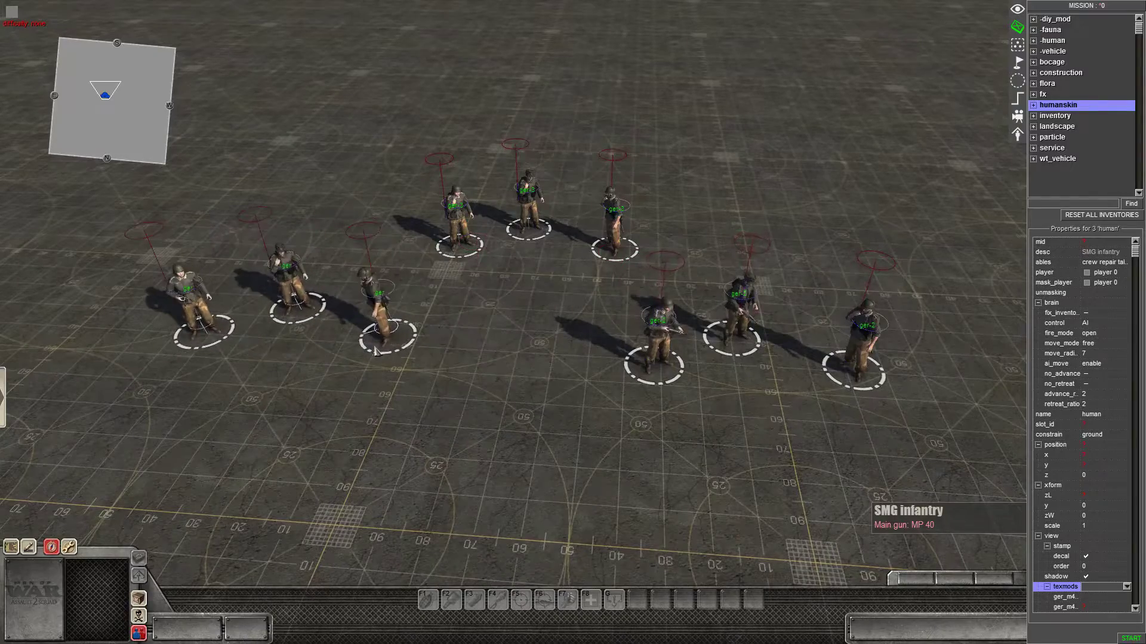
left_click(463, 368)
Step: Return to the trigger list and review the commands of test-2 and the condition and command of test-1
middle_click_drag(466, 372, 90, 410)
scroll(466, 335, "down", 3)
key("F1")
scroll(926, 358, "up", 3)
left_click(1018, 100)
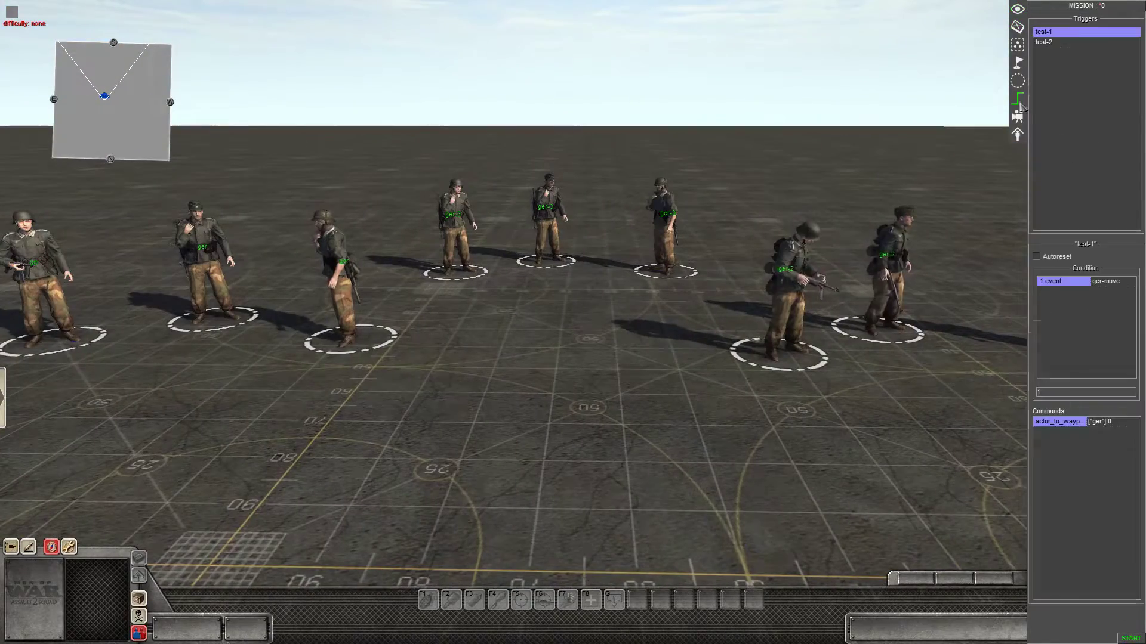
left_click(1071, 48)
left_click(1063, 43)
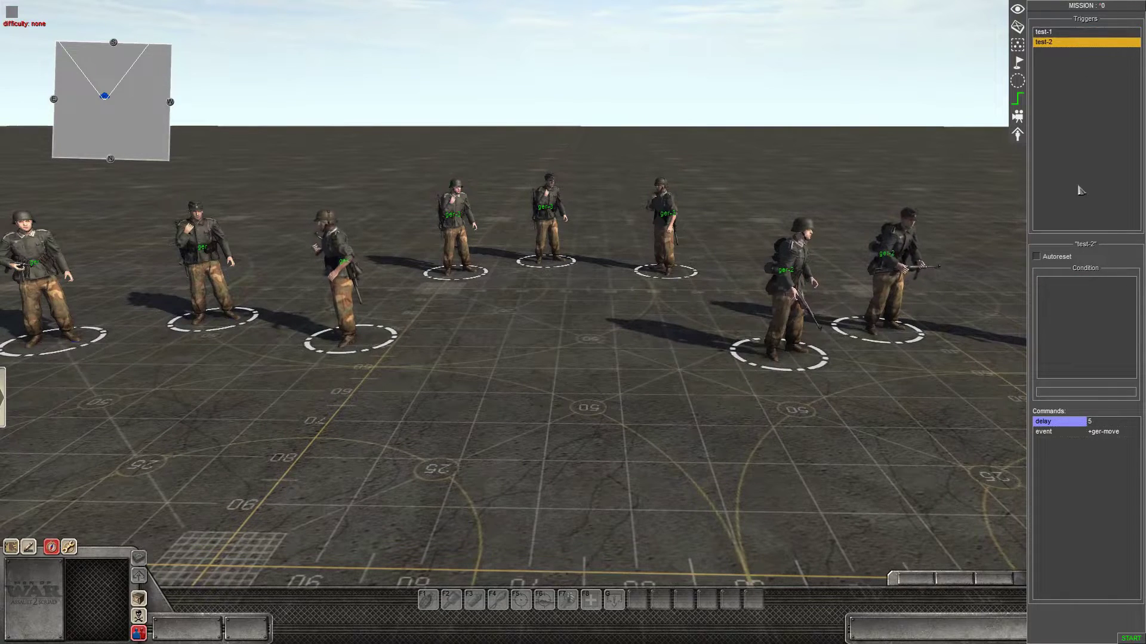
left_click(1065, 34)
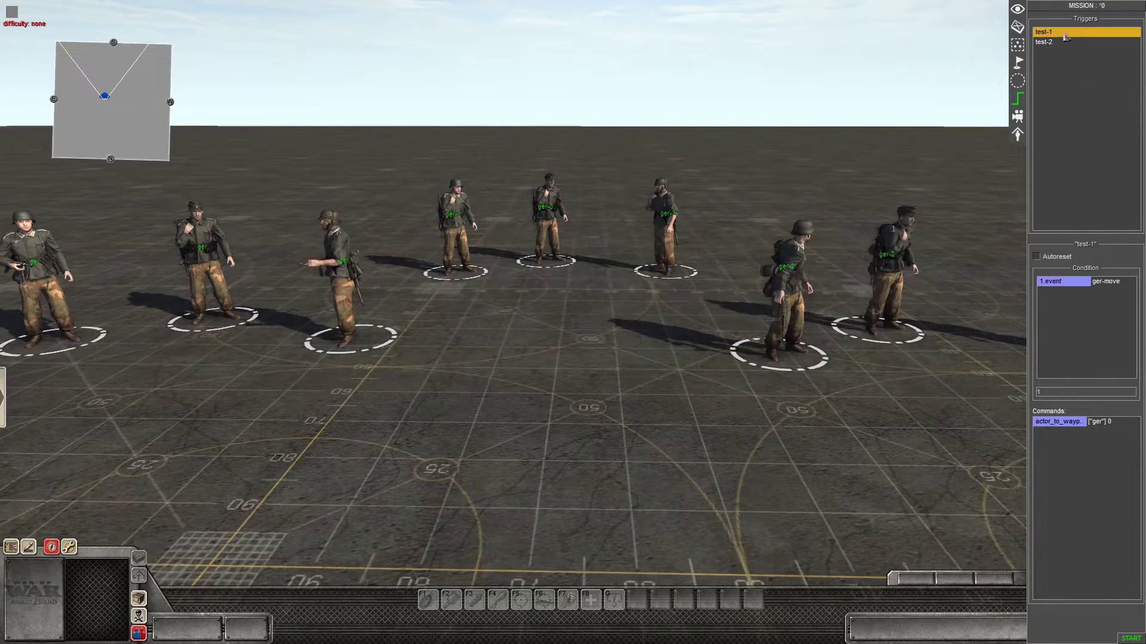
Step: Add a delay command below the actor_to_waypoint command of trigger test-1 and set its time to 5
left_click(1062, 426)
right_click(1055, 446)
left_click(1068, 451)
double_click(527, 341)
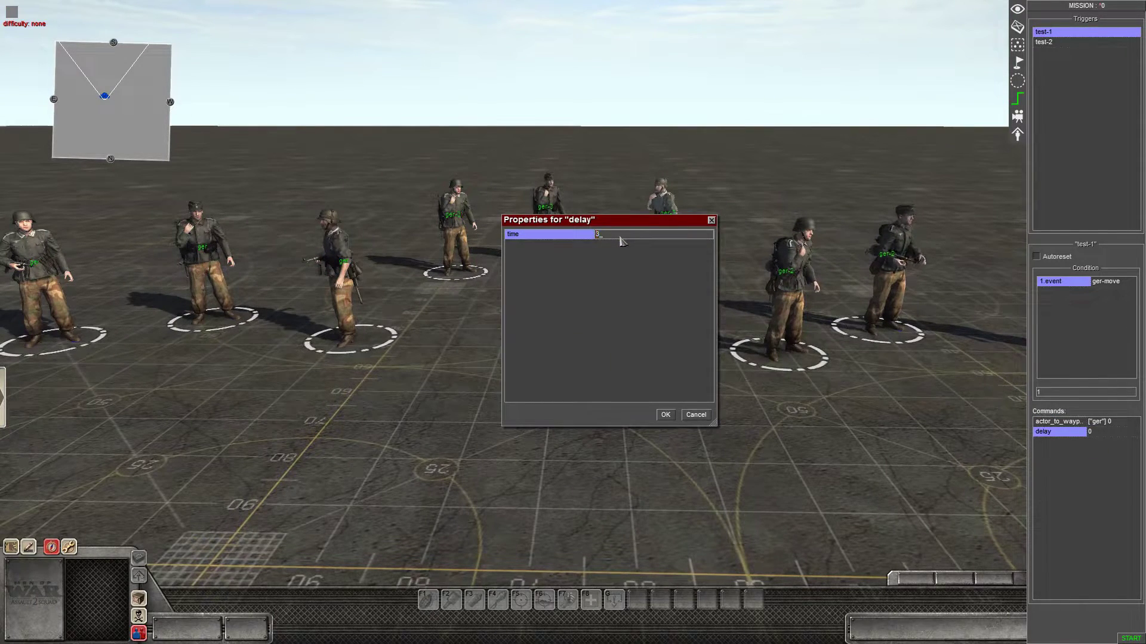
key("Return")
double_click(1047, 435)
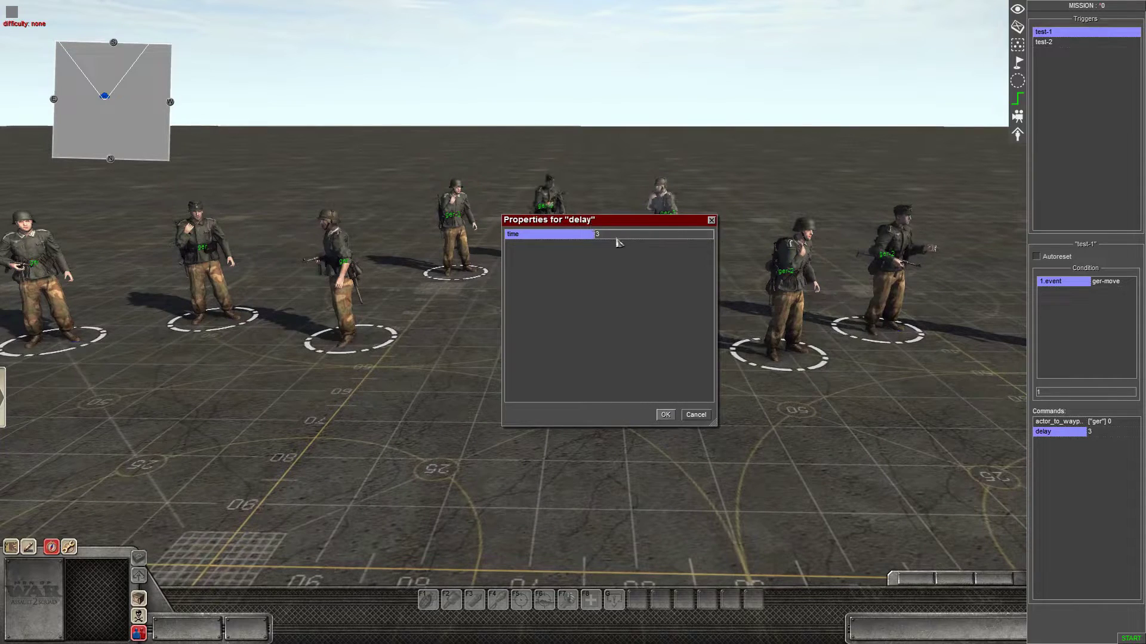
key("Return")
Step: Duplicate test-1's commands into three waypoint moves separated by 5-second delays, and set the second move's selector tag to "ger-2"
left_click_drag(1064, 423, 1070, 445, "ctrl")
left_click(1070, 443)
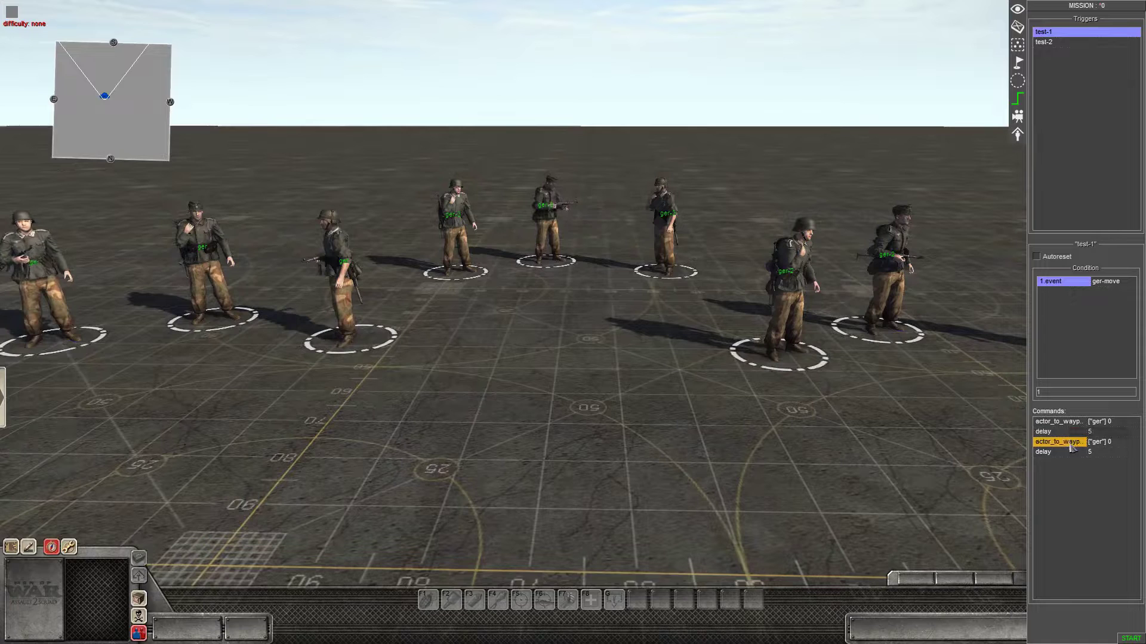
double_click(1066, 444)
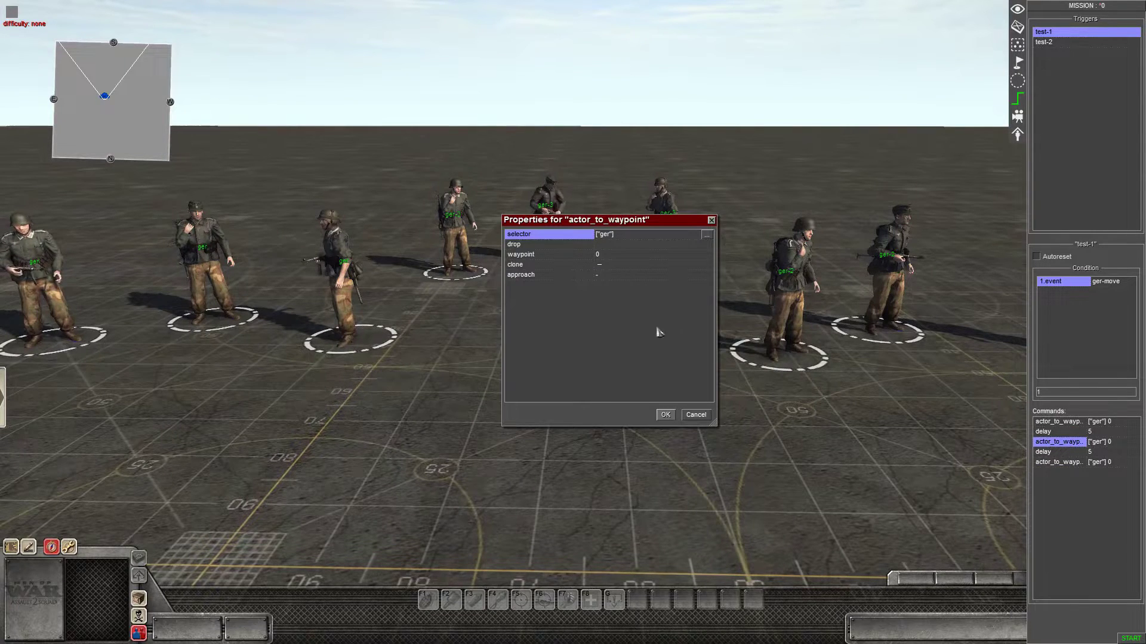
left_click(619, 256)
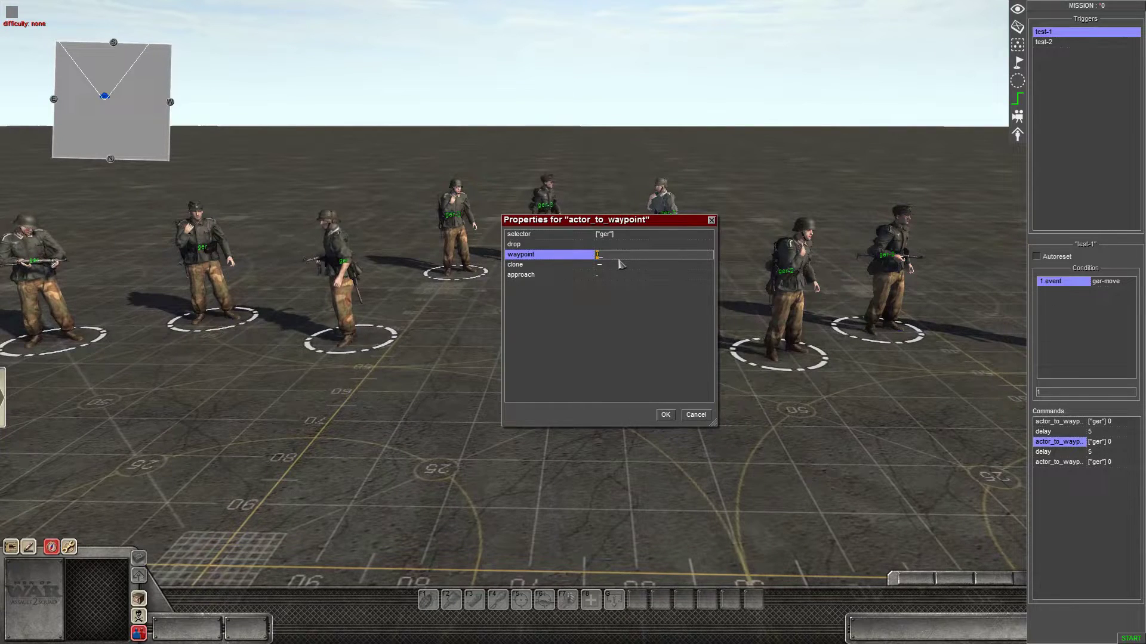
left_click(618, 234)
double_click(619, 234)
left_click(603, 274)
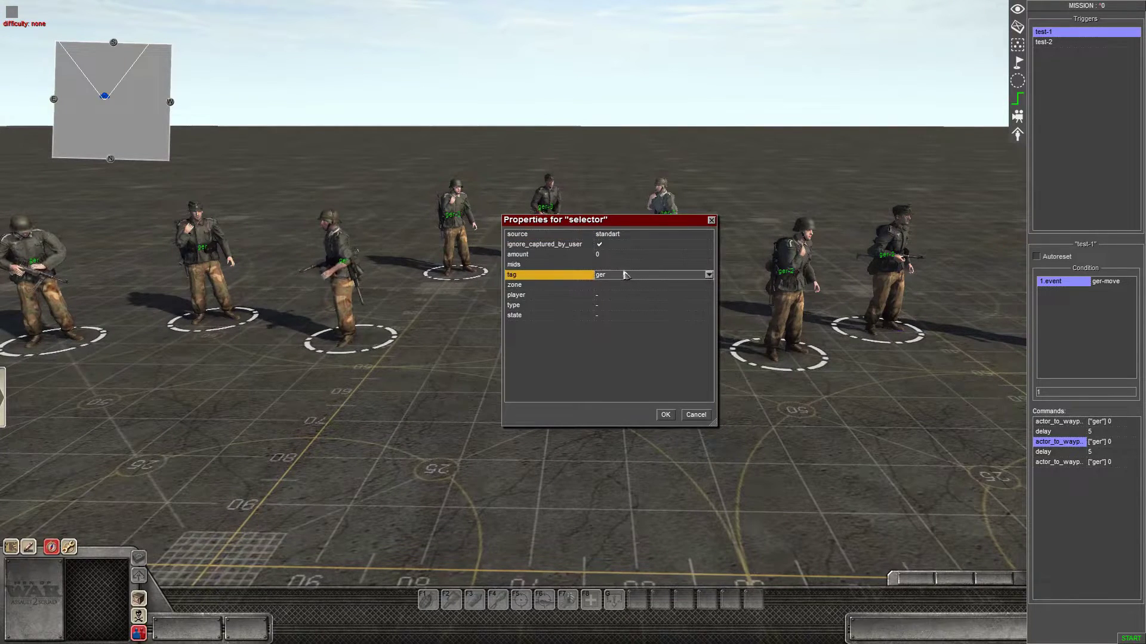
left_click(665, 415)
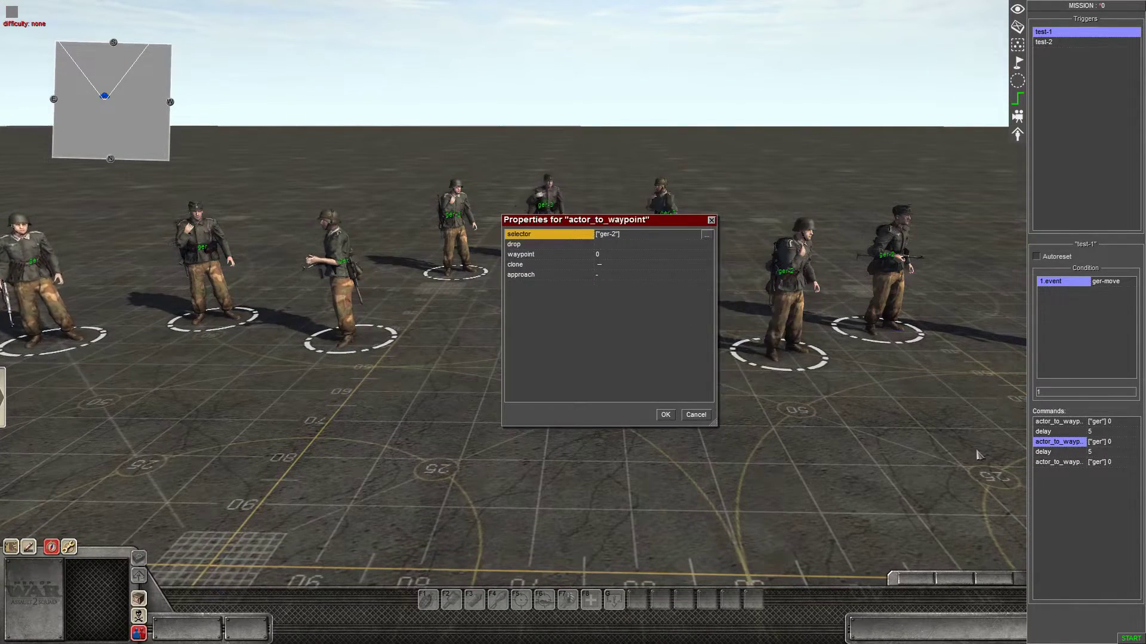
left_click(662, 414)
Step: Set the selector tag of the last actor_to_waypoint command in test-1 to "ger-3"
left_click(1063, 443)
double_click(1071, 463)
double_click(607, 234)
left_click(614, 275)
type("-2")
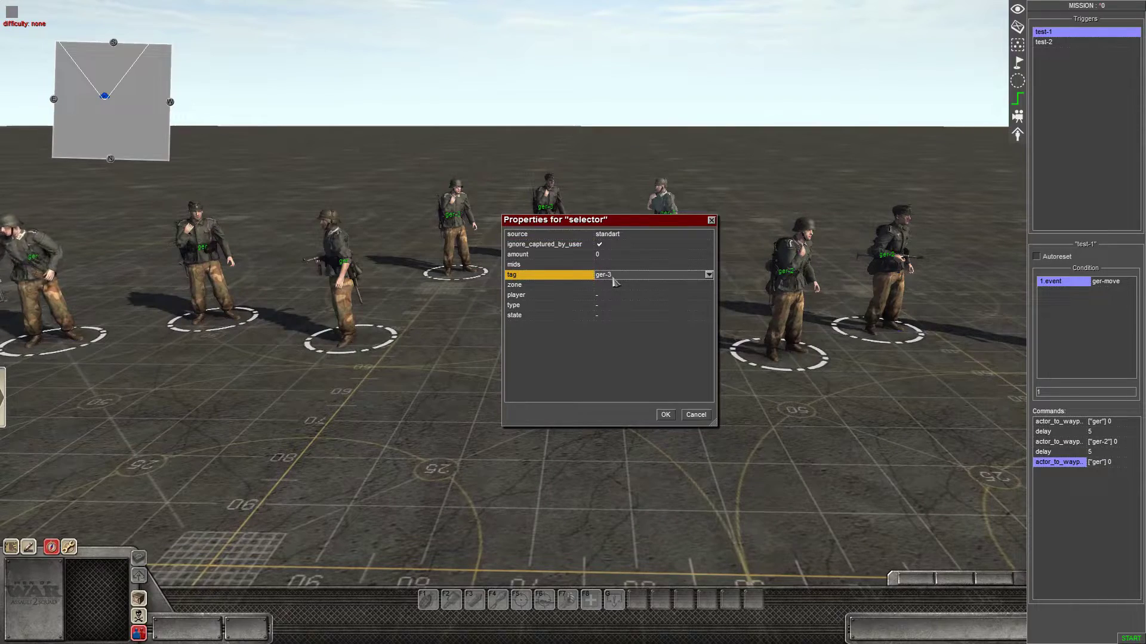
key("Return")
key("Return")
middle_click_drag(566, 418, 570, 383)
scroll(568, 370, "down", 2)
scroll(569, 367, "down", 2)
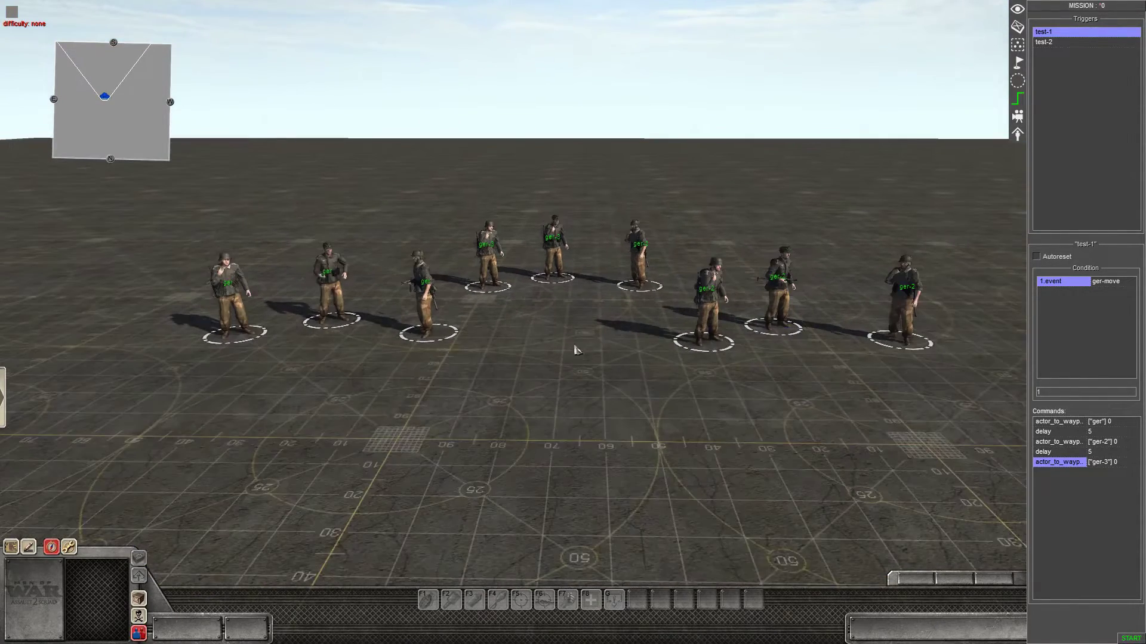
scroll(582, 340, "up", 3)
scroll(904, 408, "down", 1)
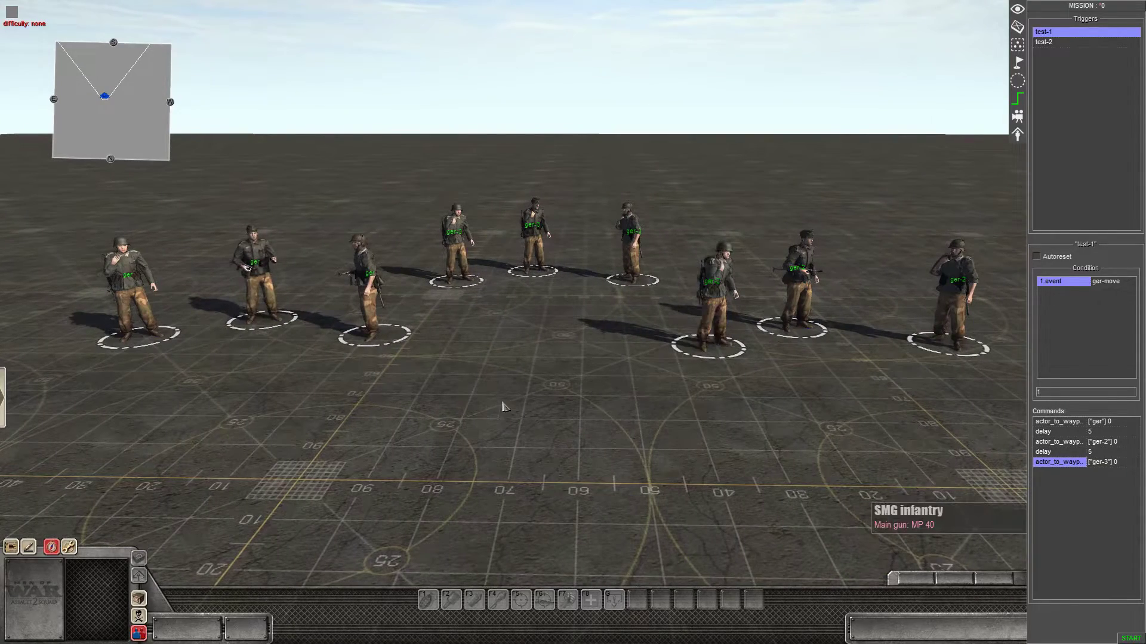